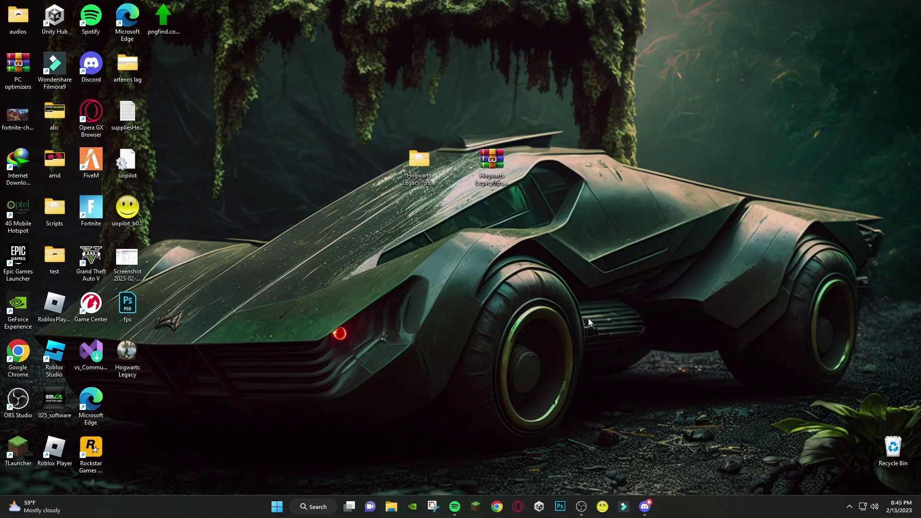
Box-select the two Hogwarts Legacy desktop items, then clear the selection.
left_click_drag(355, 119, 548, 245)
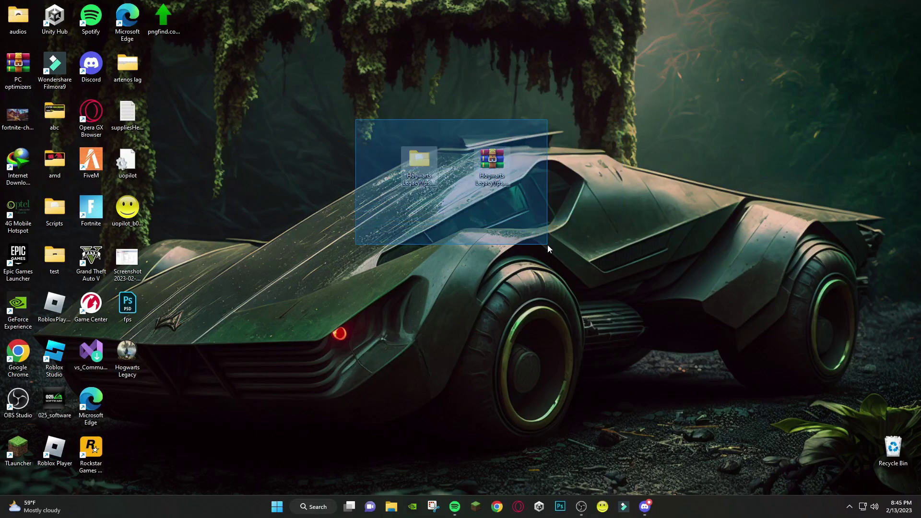
left_click(540, 193)
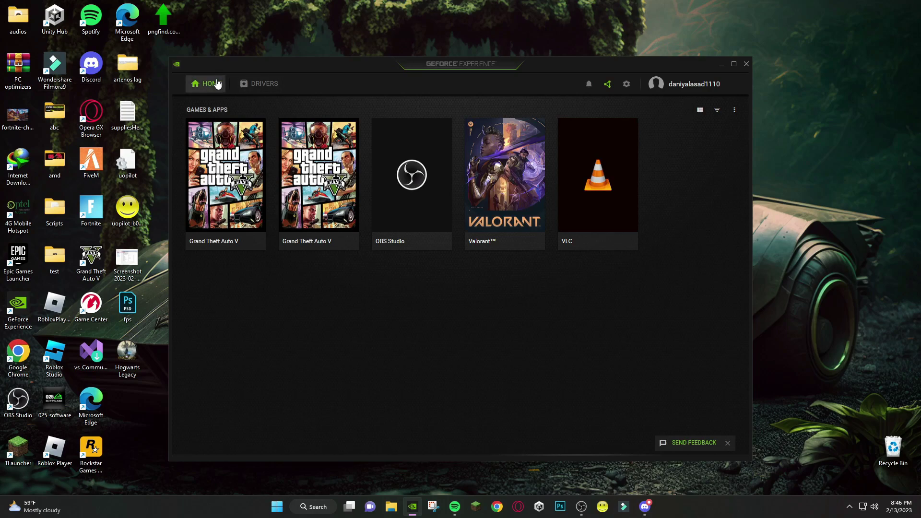
On the Drivers page, check for updates and express-install Game Ready Driver 528.49.
left_click(243, 85)
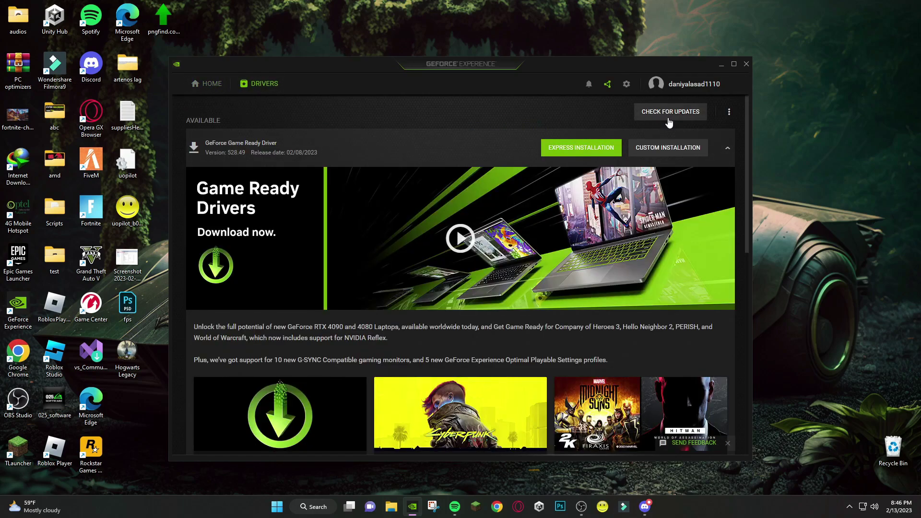
left_click(669, 115)
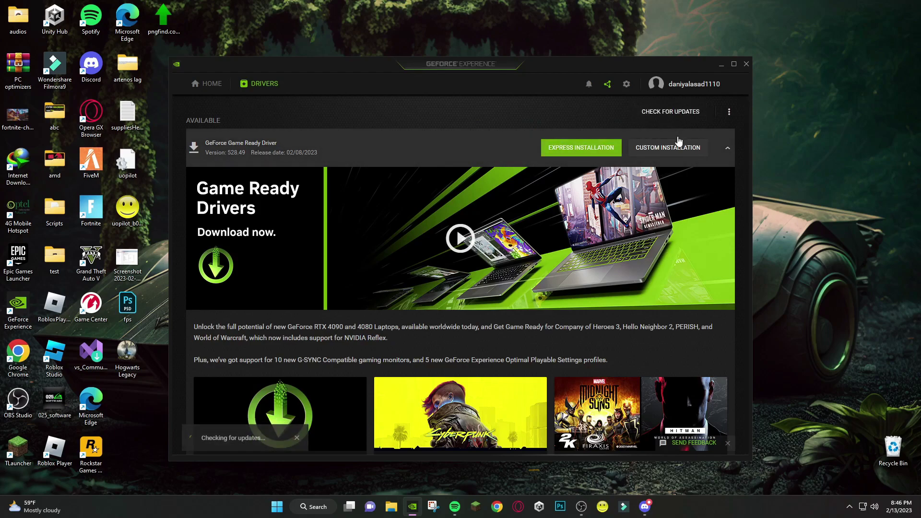
left_click(594, 154)
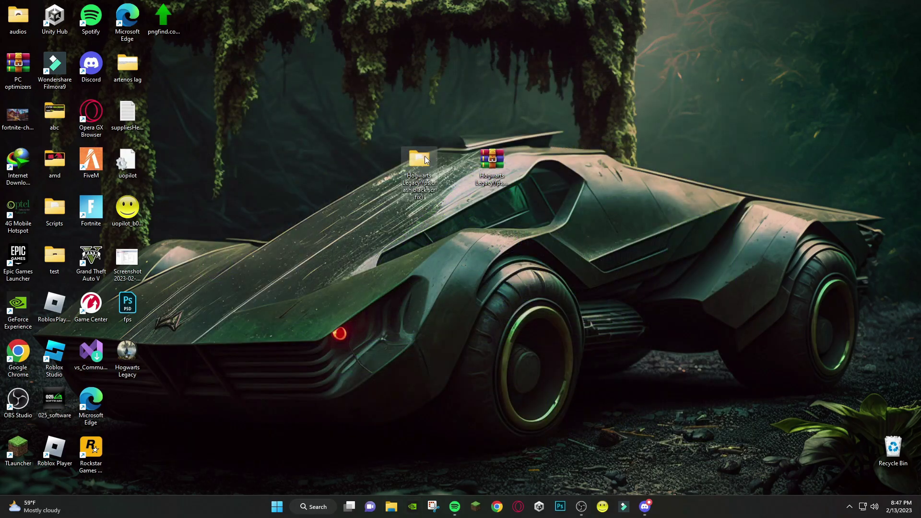
Launch dxwebsetup from the Hogwarts Legacy DirectX Installer folder.
double_click(425, 158)
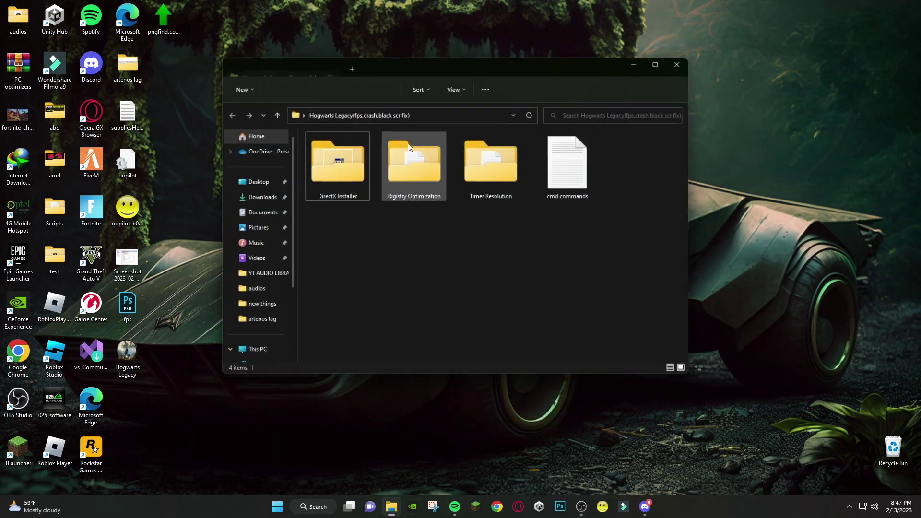
double_click(330, 165)
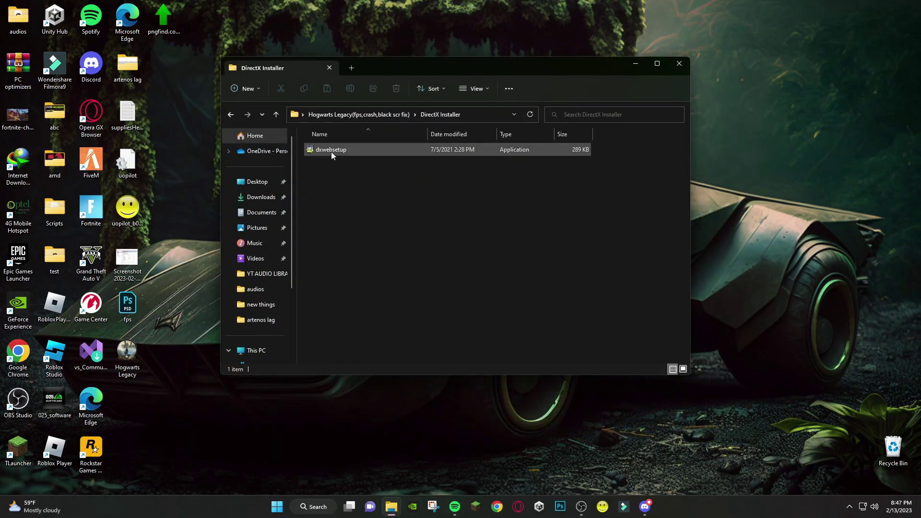
double_click(335, 149)
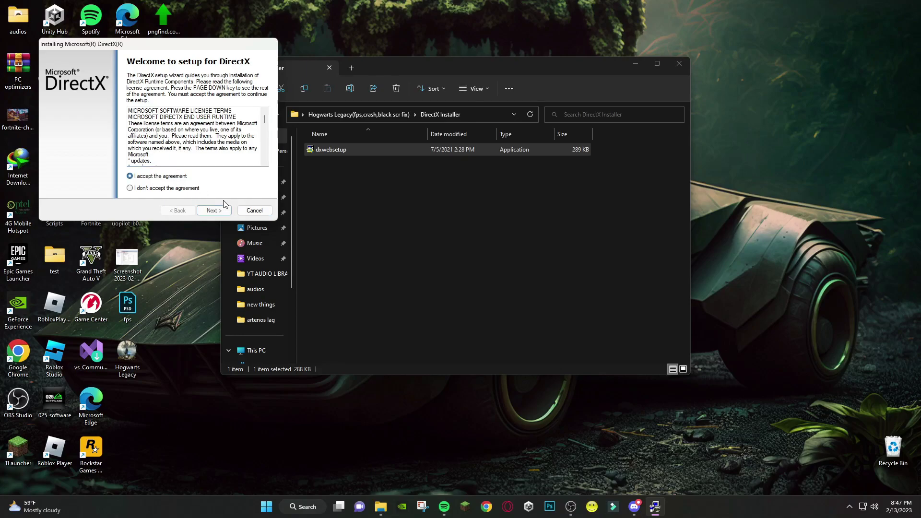
Accept the DirectX license, decline the Bing Bar, and continue installation.
left_click(214, 210)
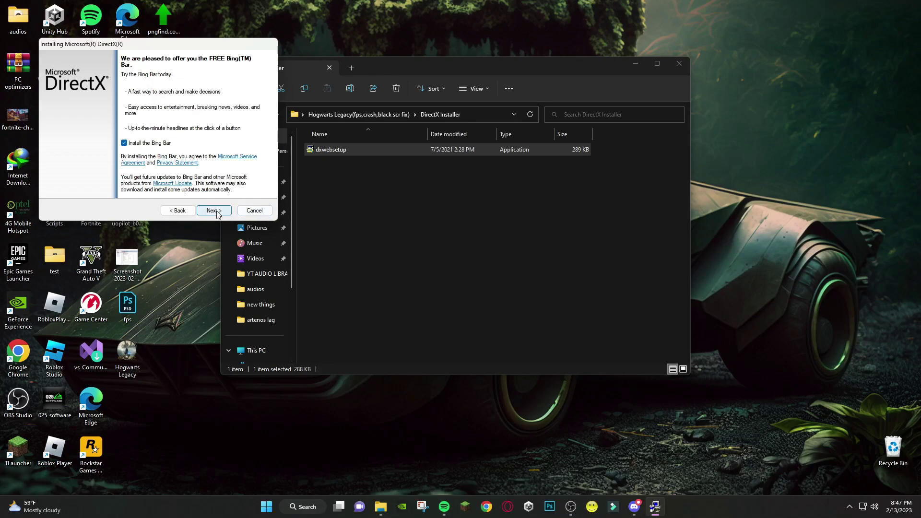
left_click(125, 143)
left_click(214, 211)
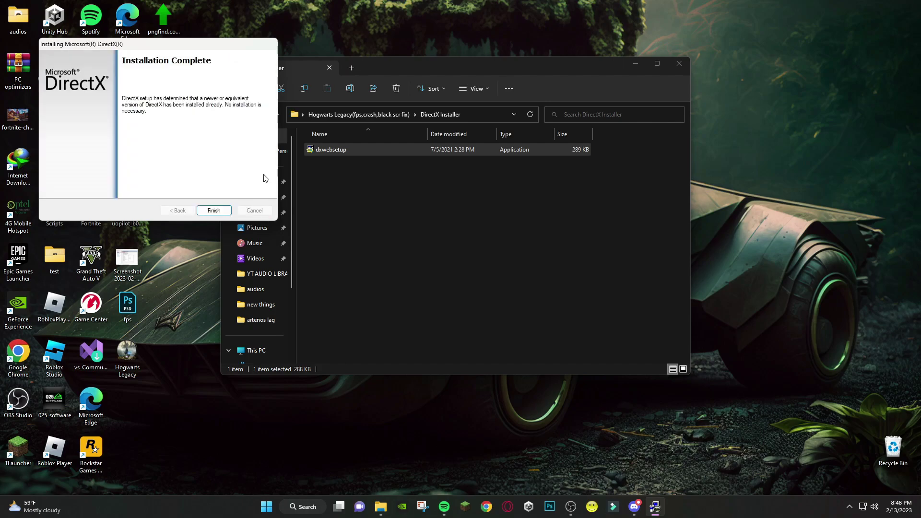
Finish DirectX setup and merge the CPU Speed Boost registry tweak.
left_click(214, 210)
left_click(230, 115)
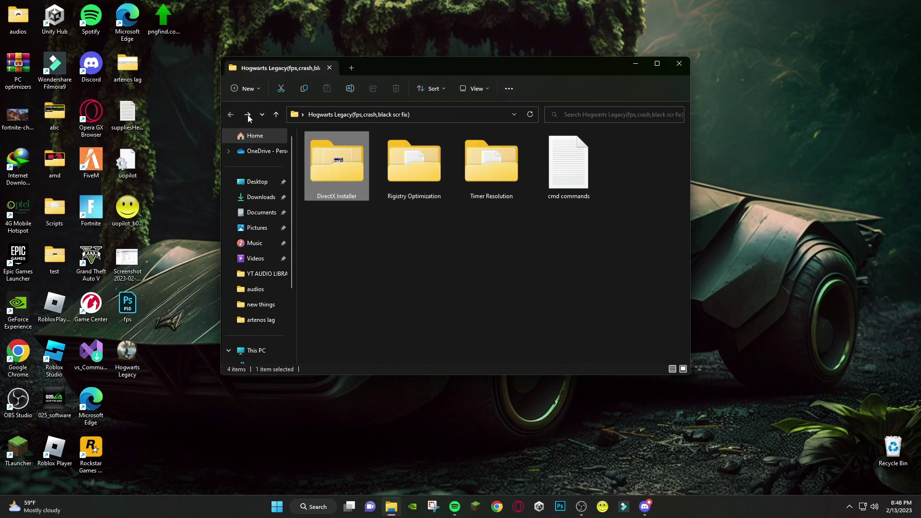
double_click(410, 168)
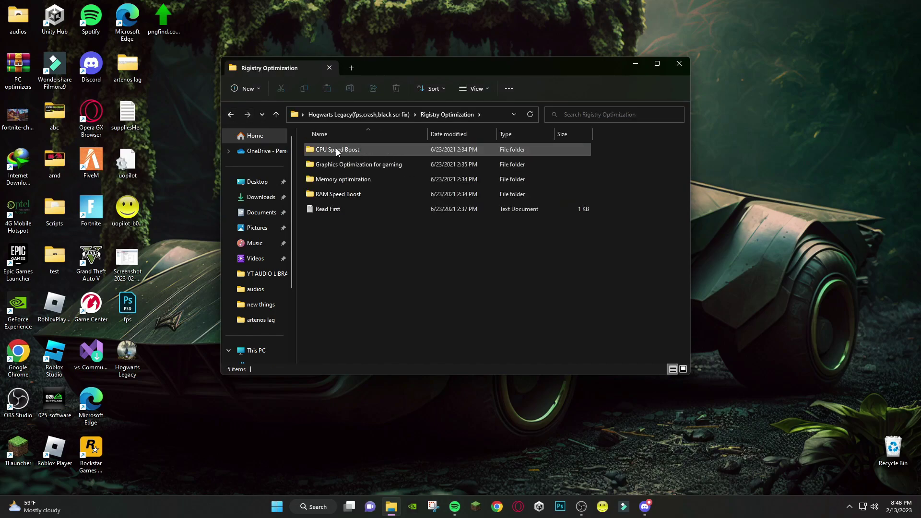
double_click(340, 149)
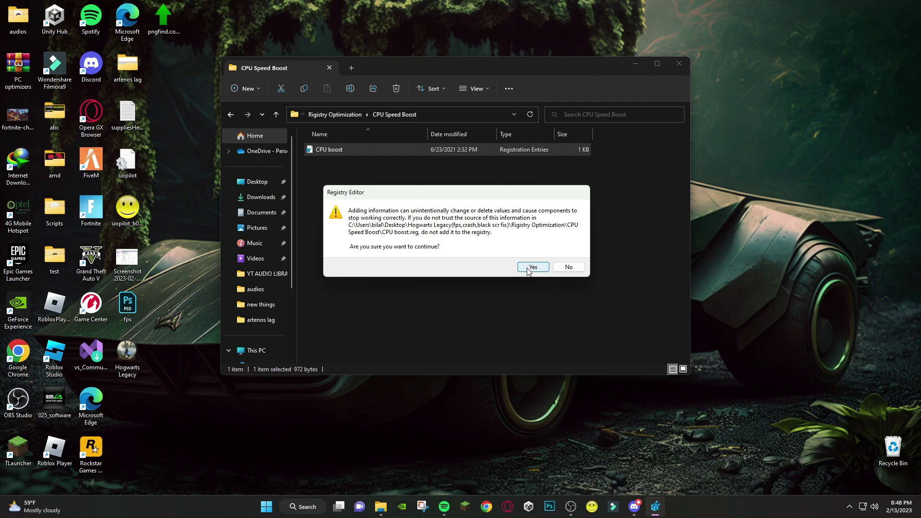
left_click(531, 267)
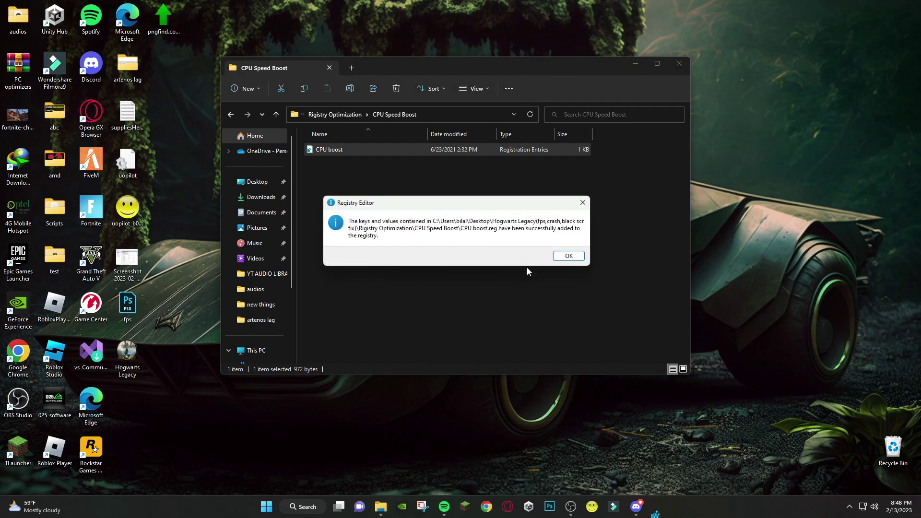
left_click(565, 255)
Merge the Graphics Optimization for gaming registry tweak.
left_click(230, 115)
double_click(339, 164)
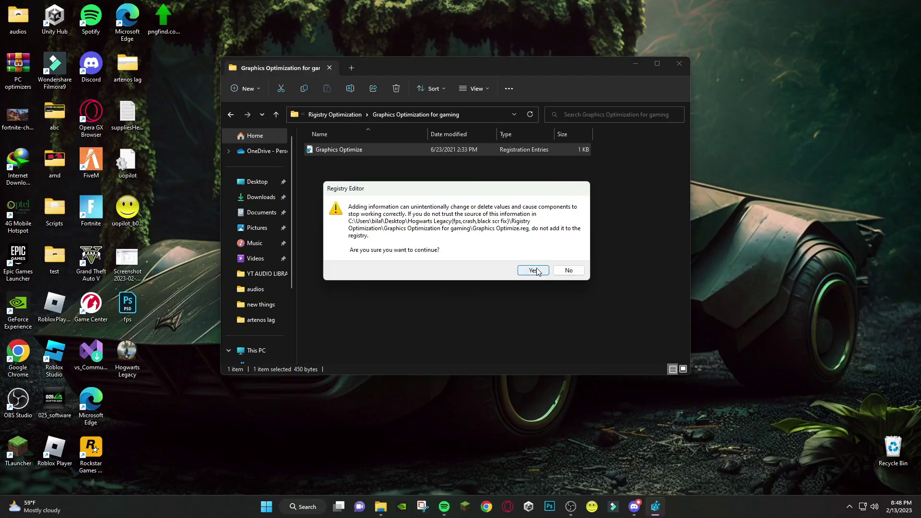
left_click(536, 268)
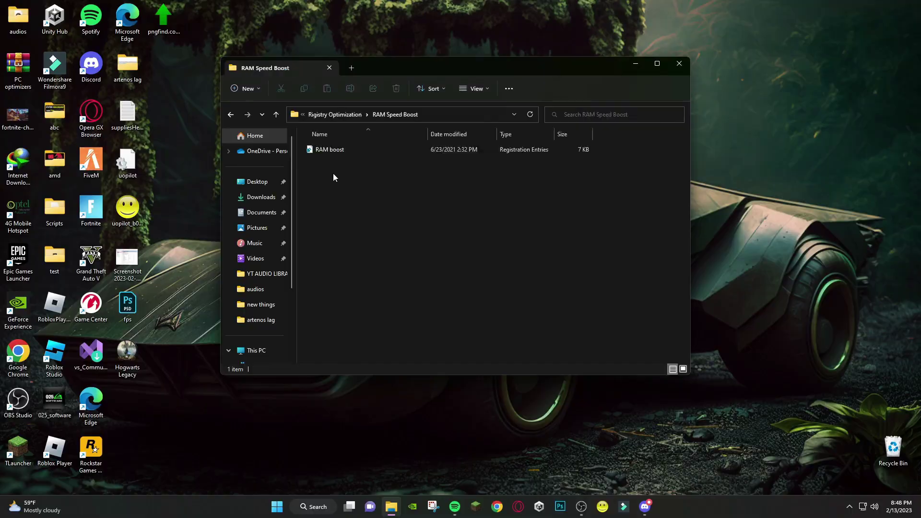
Merge the RAM Speed Boost registry tweak and return to the fix folder.
double_click(335, 150)
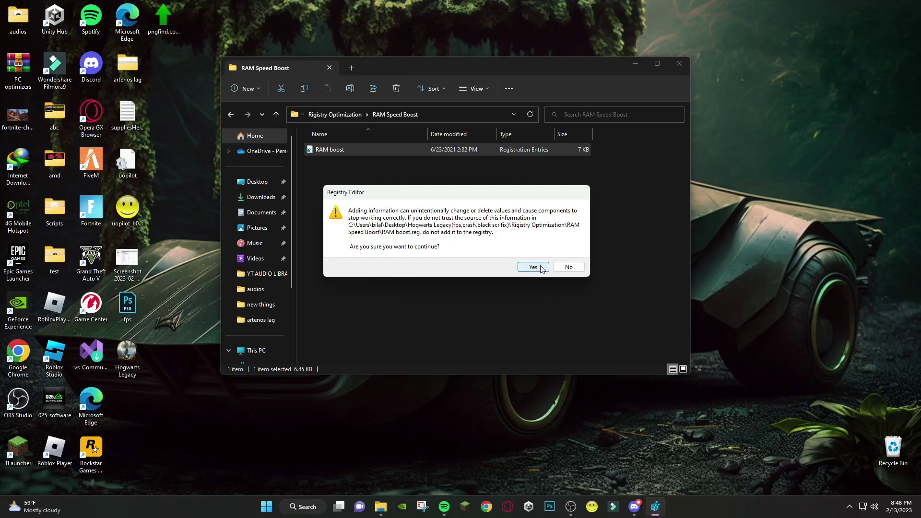
left_click(535, 267)
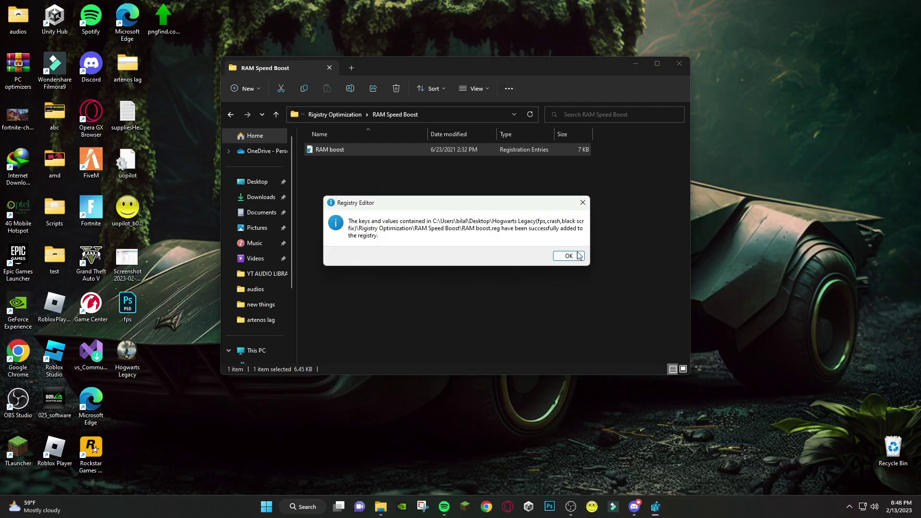
left_click(568, 256)
key("alt+Left")
key("alt+Left")
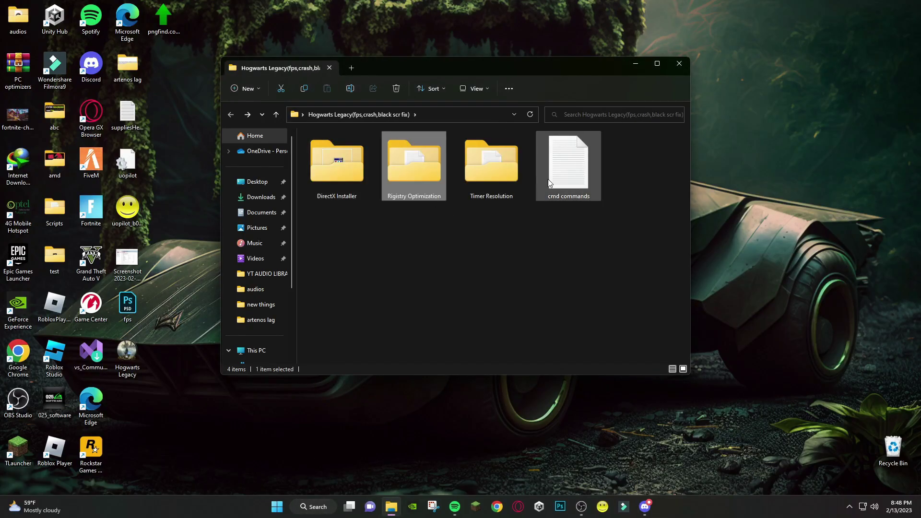
Open cmd commands.txt, start an administrator Command Prompt, and restore Notepad.
double_click(561, 174)
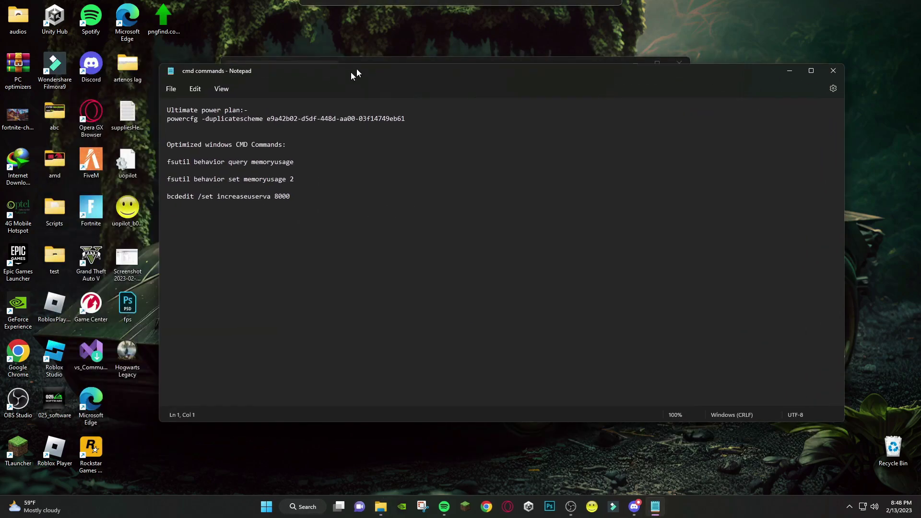
left_click_drag(238, 61, 363, 65)
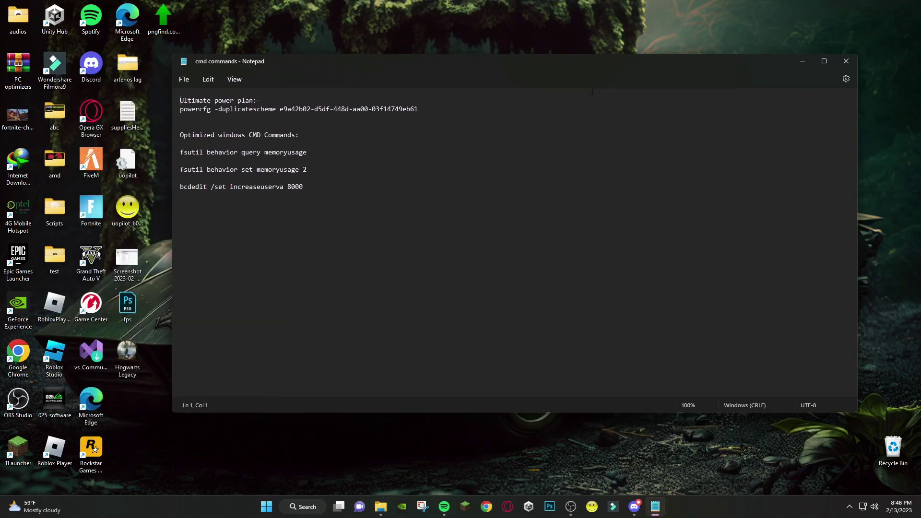
left_click(799, 63)
left_click(312, 511)
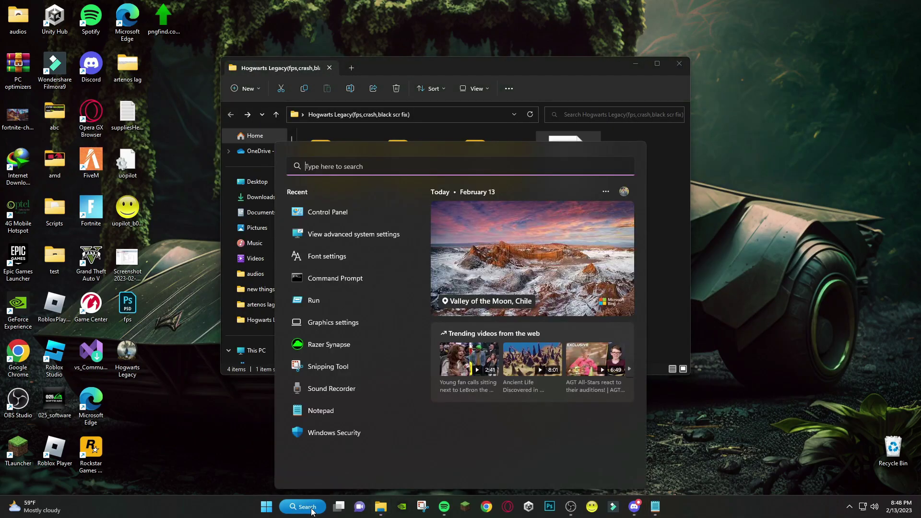
type("cmd")
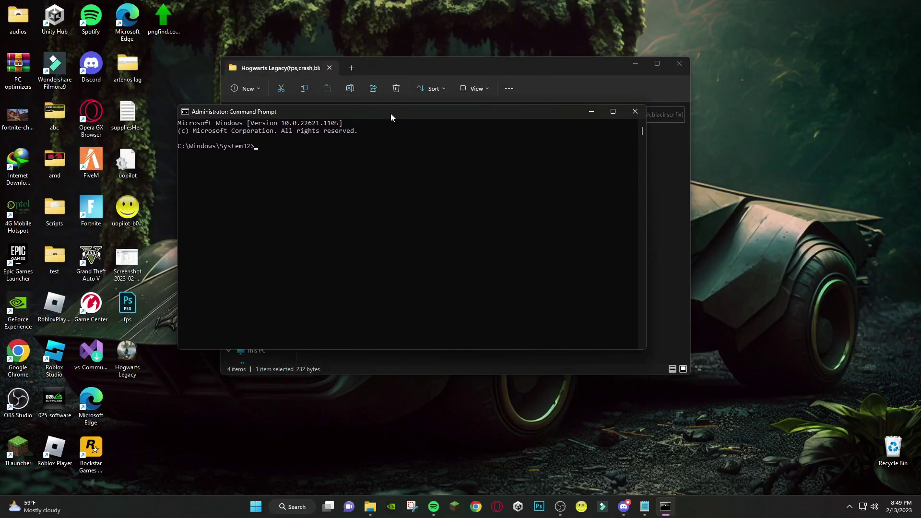
left_click(644, 507)
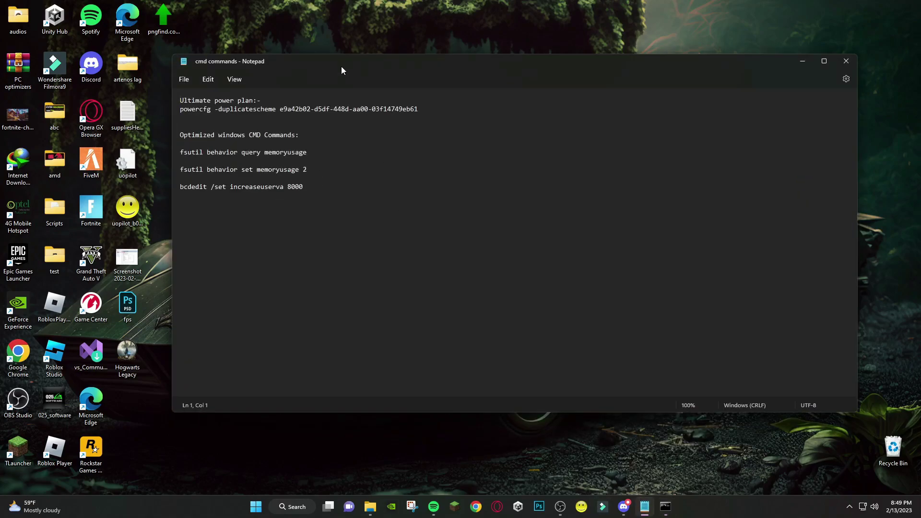
Paste and run the fsutil memory-usage and bcdedit increaseuserva 8000 commands.
left_click_drag(266, 61, 527, 144)
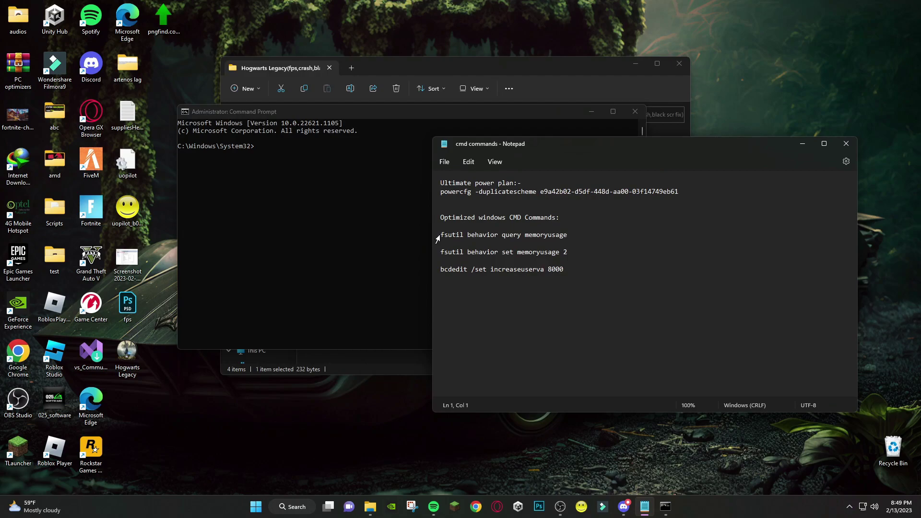
left_click_drag(441, 235, 575, 269)
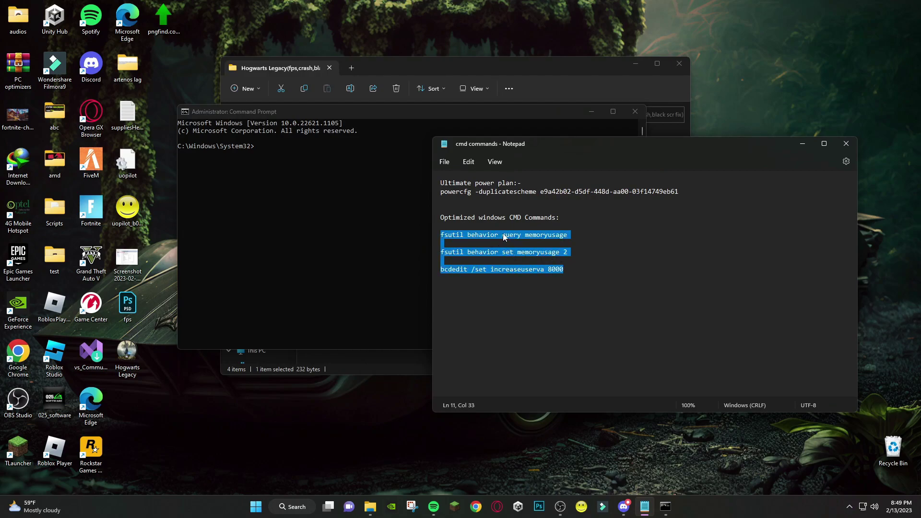
left_click(274, 173)
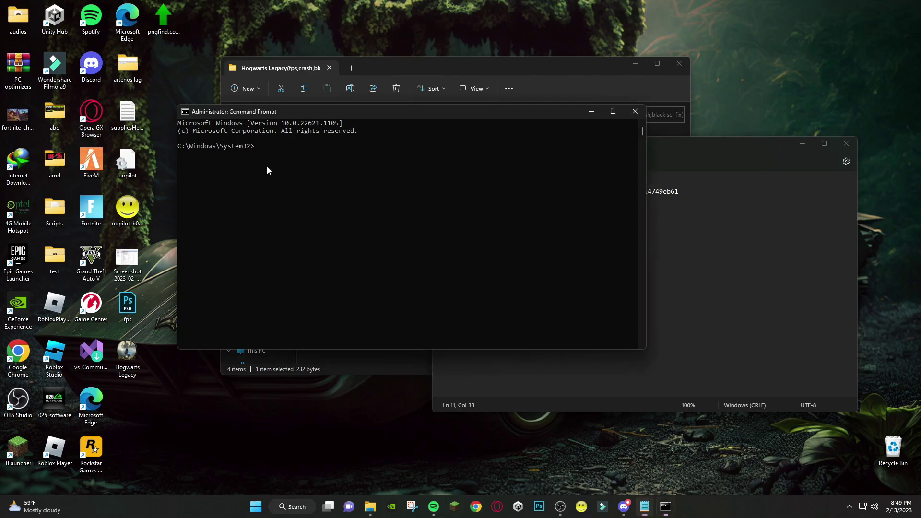
left_click(266, 153)
right_click(264, 153)
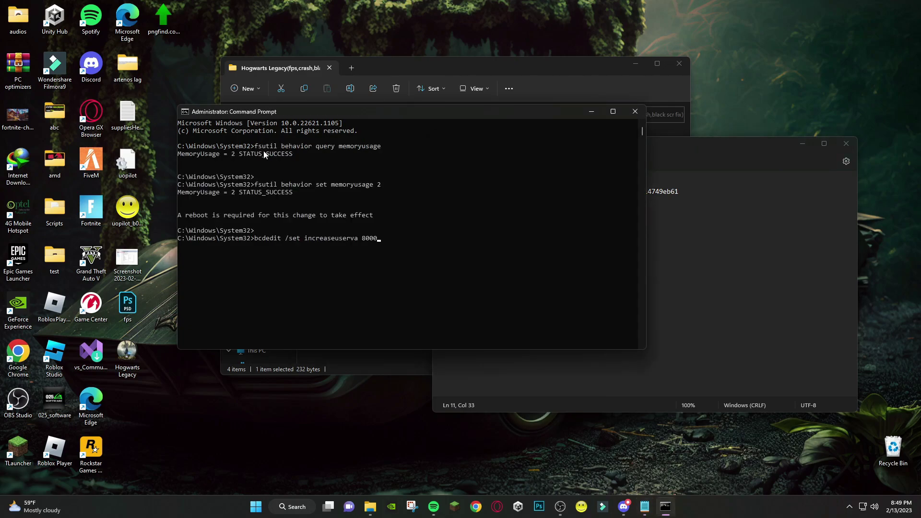
key("Return")
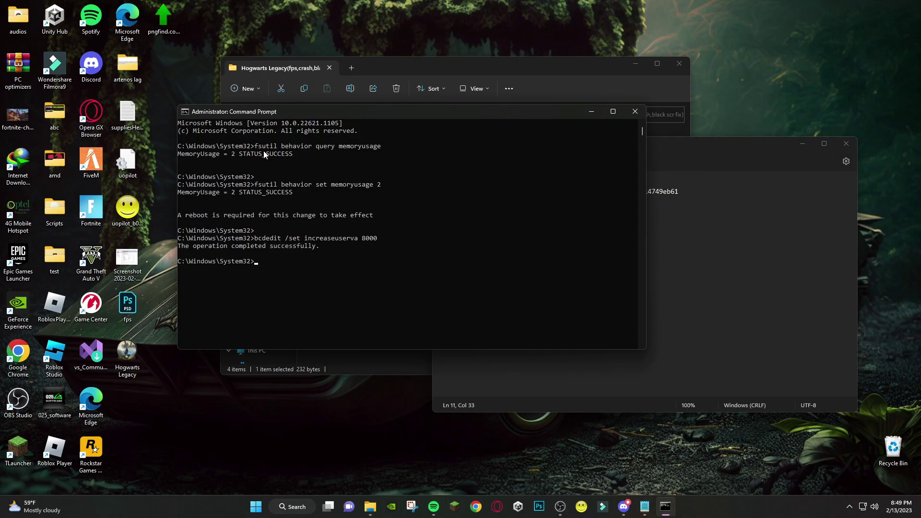
Run the powercfg Ultimate Performance command, then close Command Prompt.
left_click(651, 245)
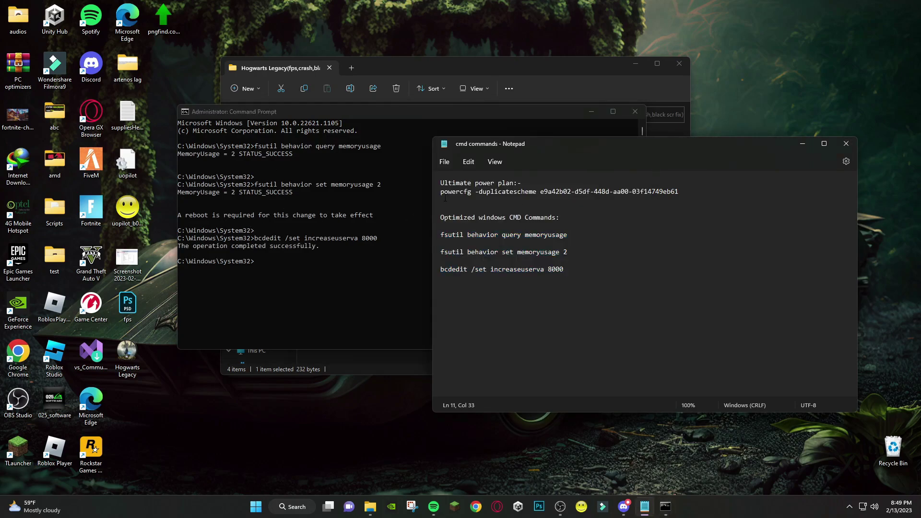
left_click_drag(441, 191, 699, 193)
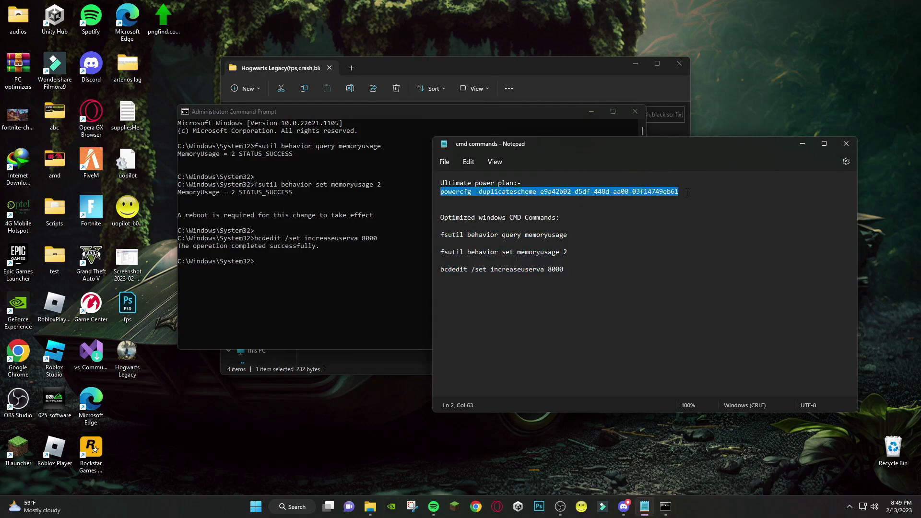
left_click(324, 268)
left_click(264, 263)
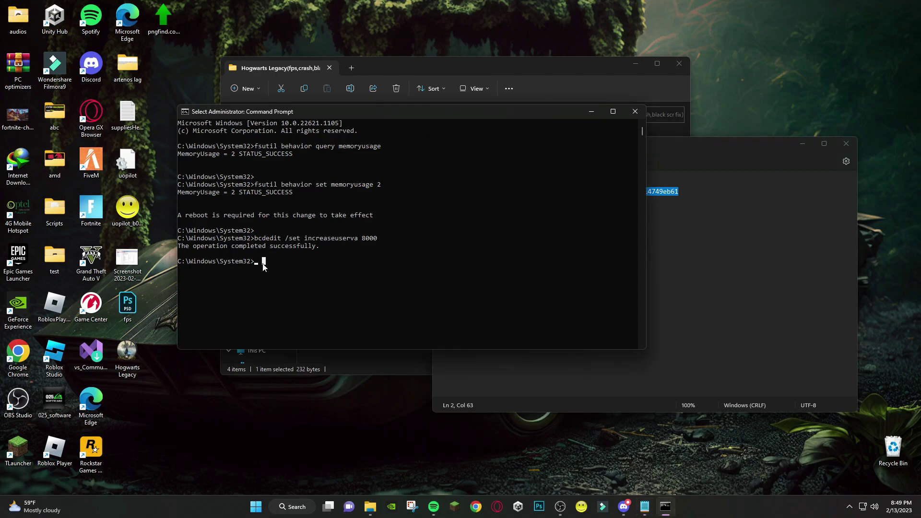
type("powercfg -duplicatescheme e9a42b02-d5df-448d-aa00-03f14749eb61")
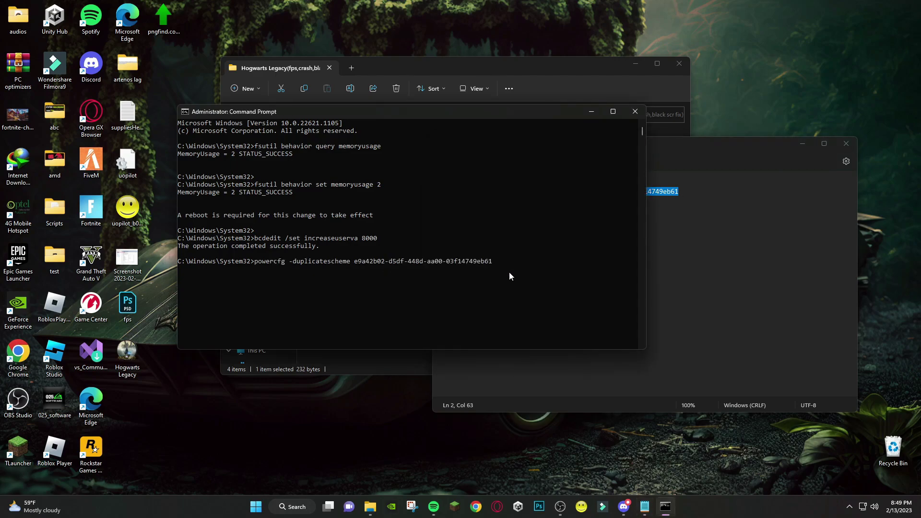
key("Return")
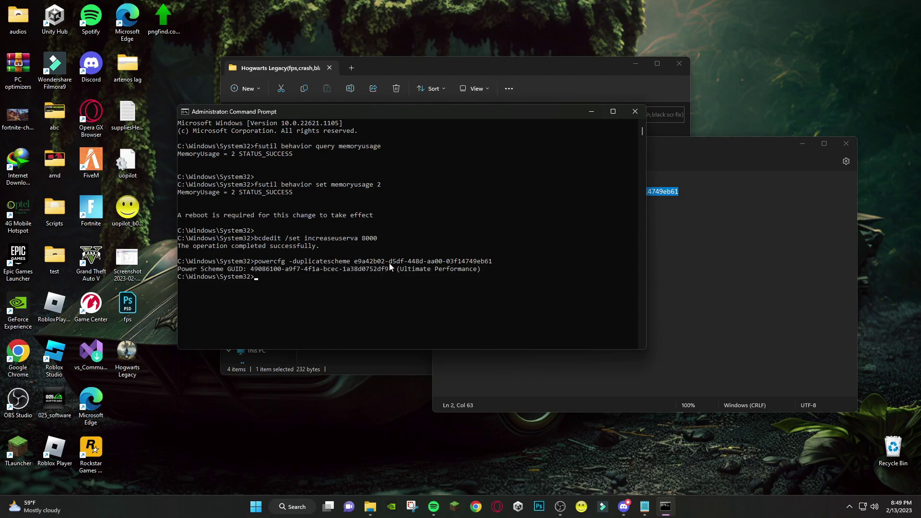
left_click(635, 111)
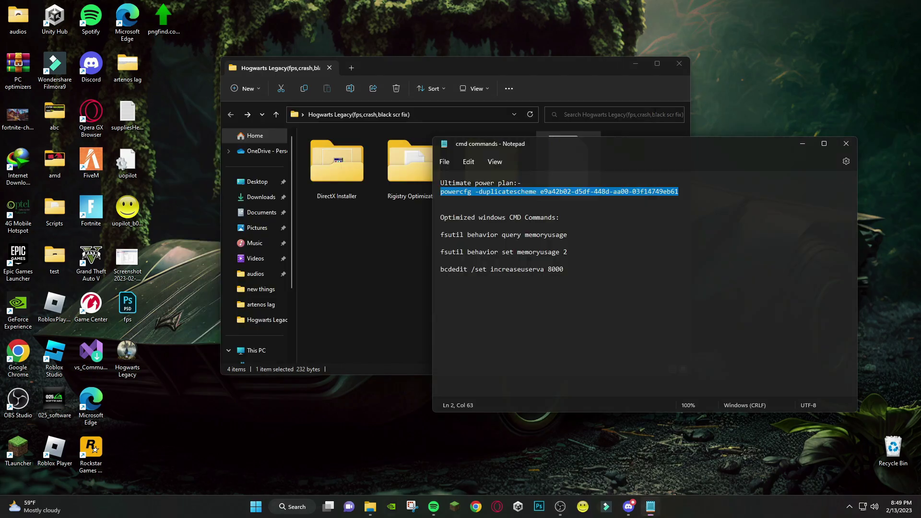
Close Notepad and search 'adva' to open View advanced system settings.
left_click(845, 143)
left_click(317, 505)
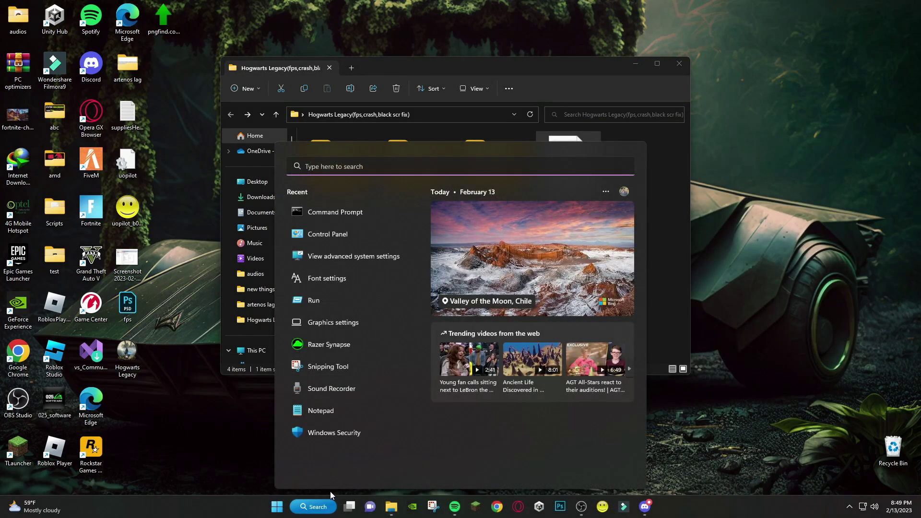
type("adva")
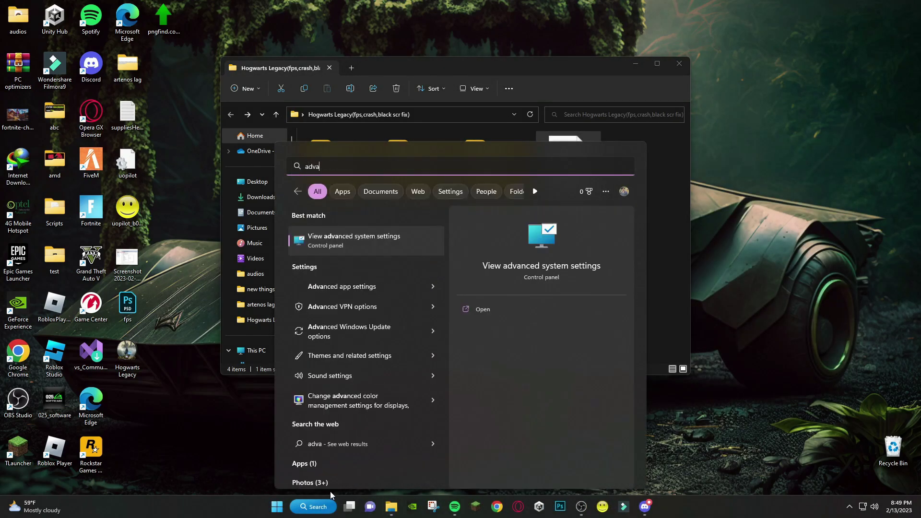
left_click(340, 238)
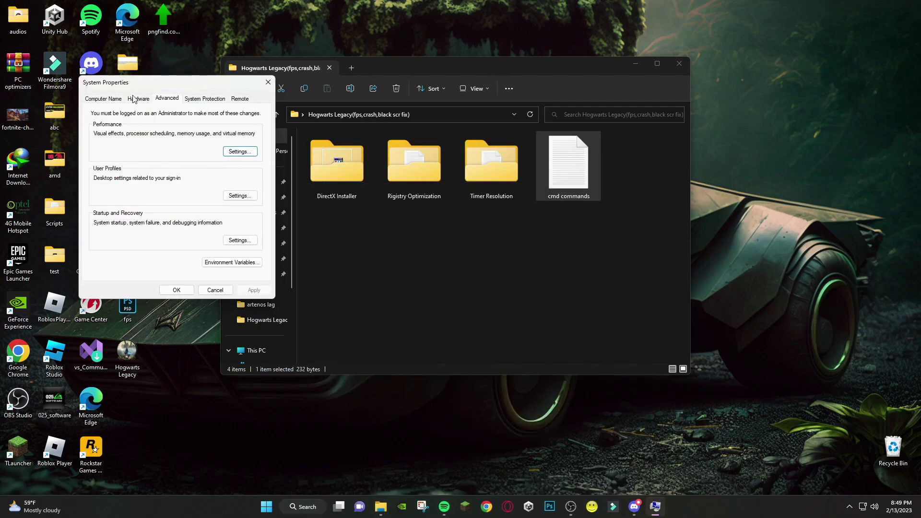
From Performance Options' Advanced tab, open the Virtual Memory dialog.
left_click(236, 152)
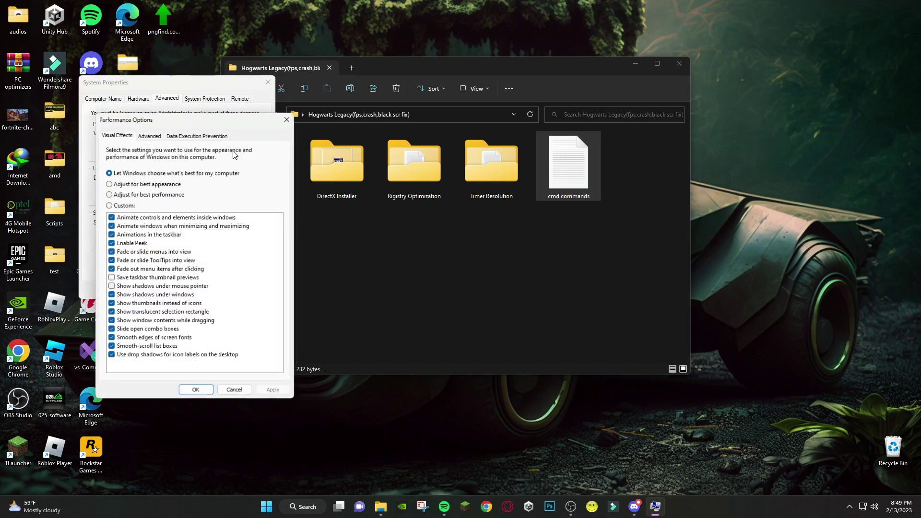
left_click(149, 136)
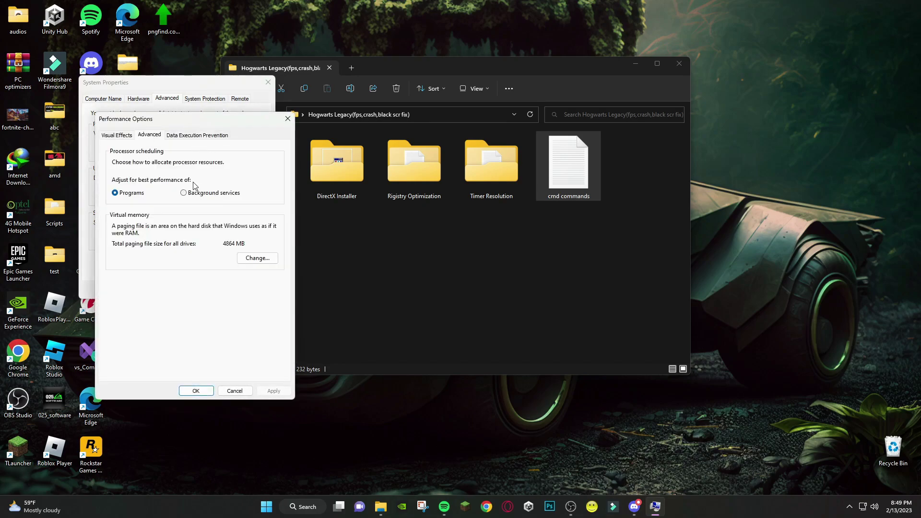
left_click(252, 258)
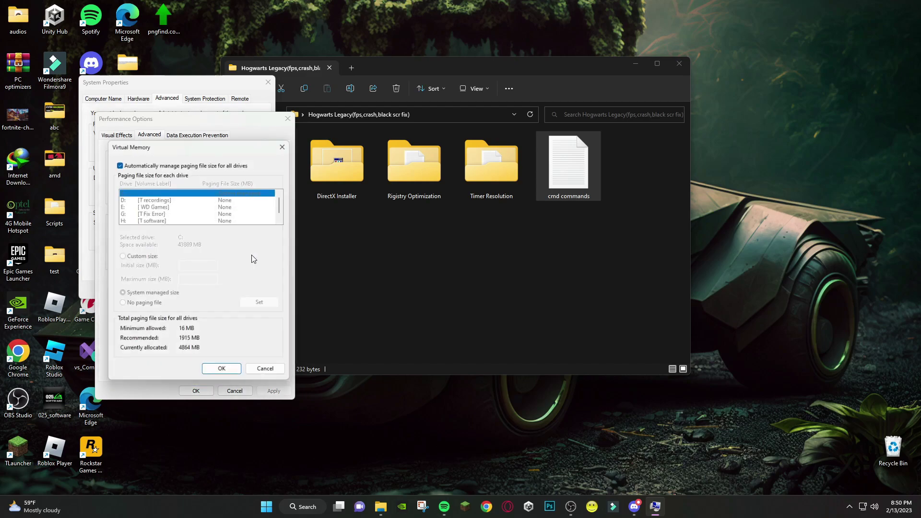
Disable automatic paging file management and set drive E: WD Games to Custom size.
left_click(118, 162)
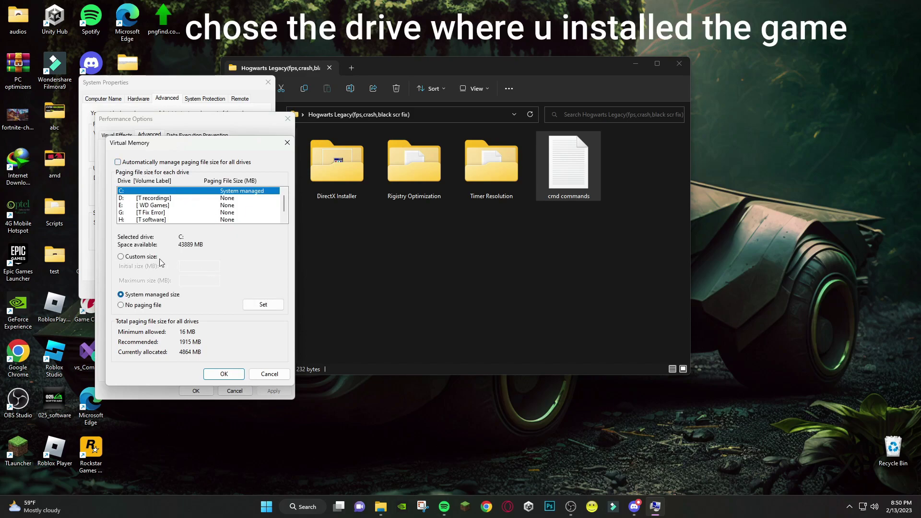
scroll(156, 216, "down", 1)
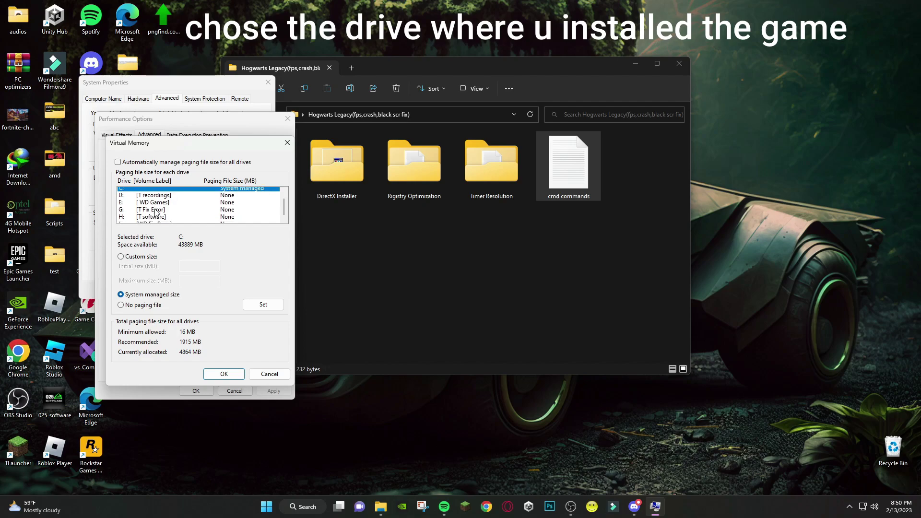
scroll(157, 215, "up", 1)
scroll(145, 205, "down", 1)
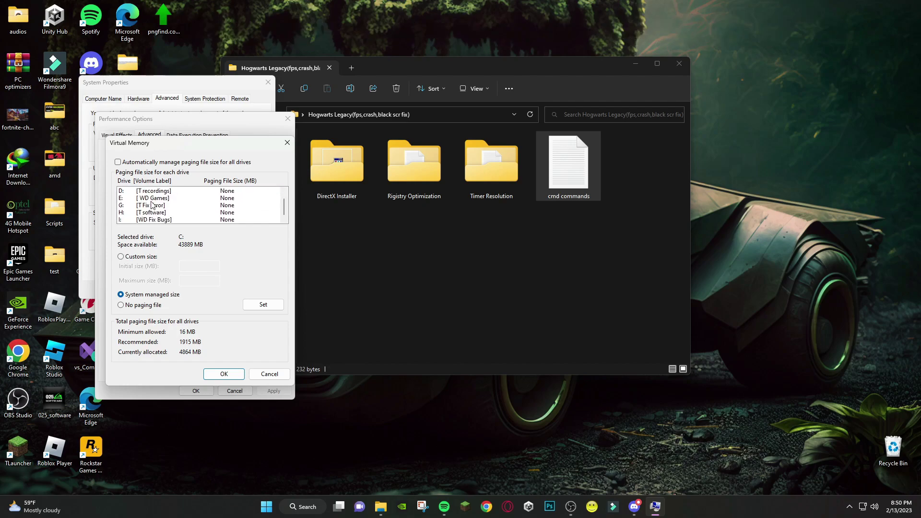
left_click(154, 200)
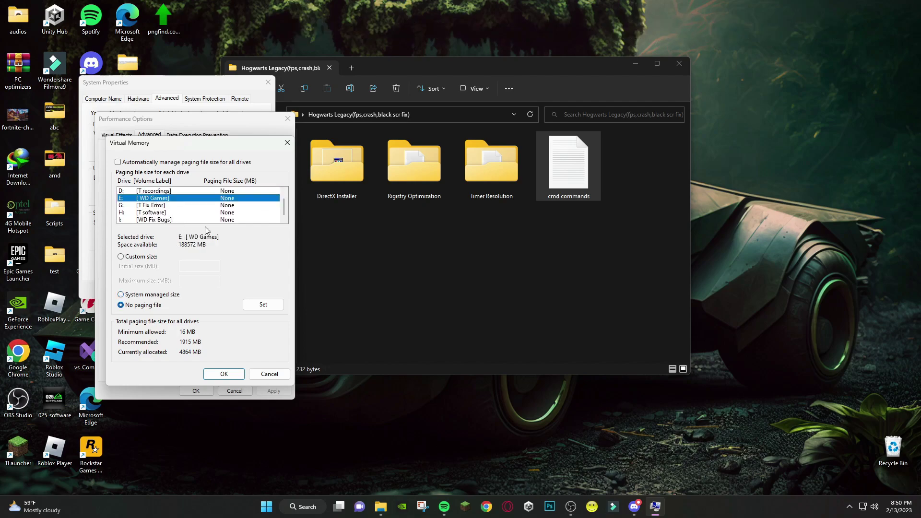
left_click(121, 257)
left_click(186, 266)
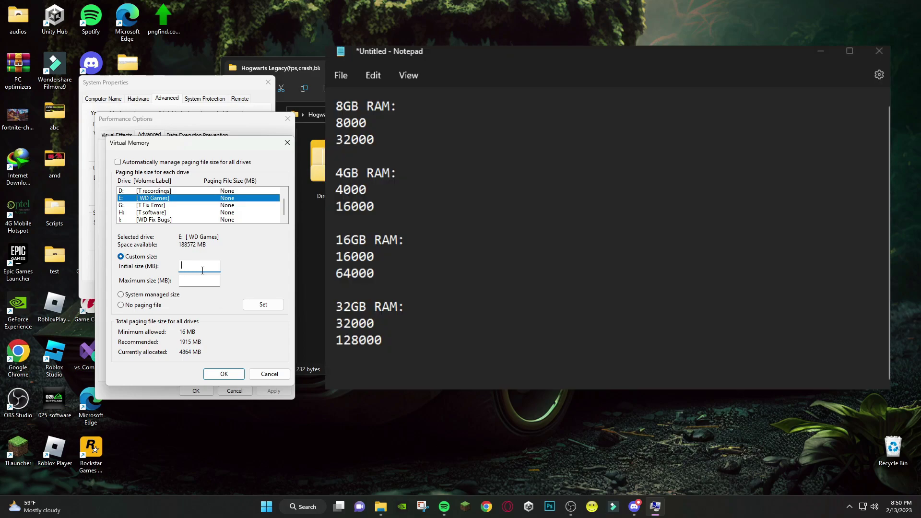
Confirm 8.00 GB installed RAM via Control Panel's System page, then close Settings.
left_click(293, 507)
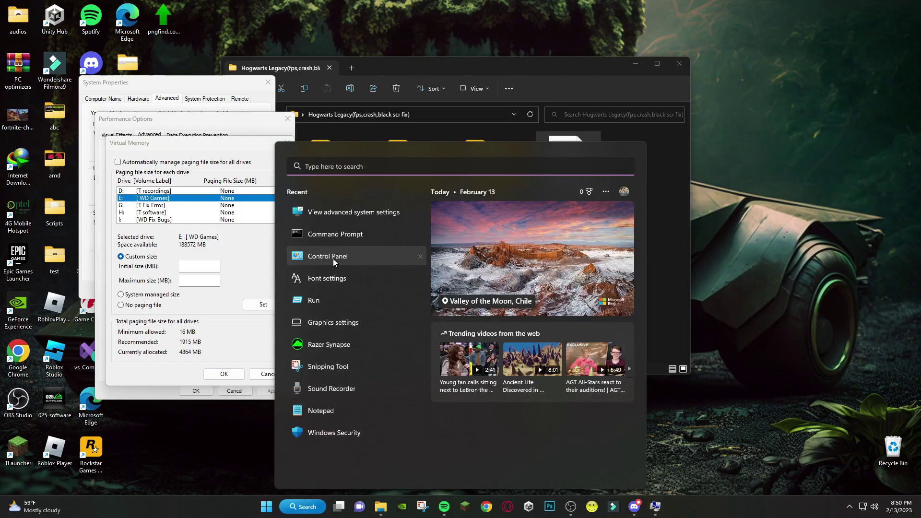
left_click(316, 257)
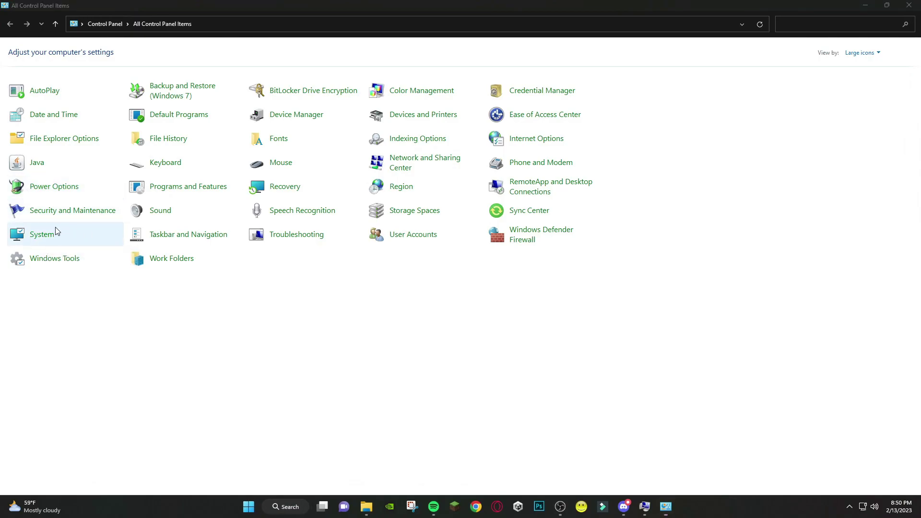
left_click(51, 232)
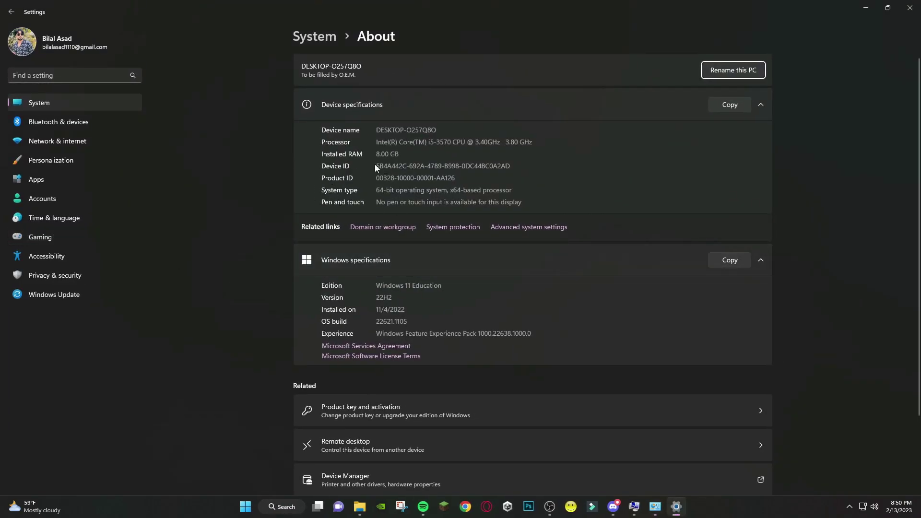
left_click_drag(377, 154, 400, 154)
left_click(904, 8)
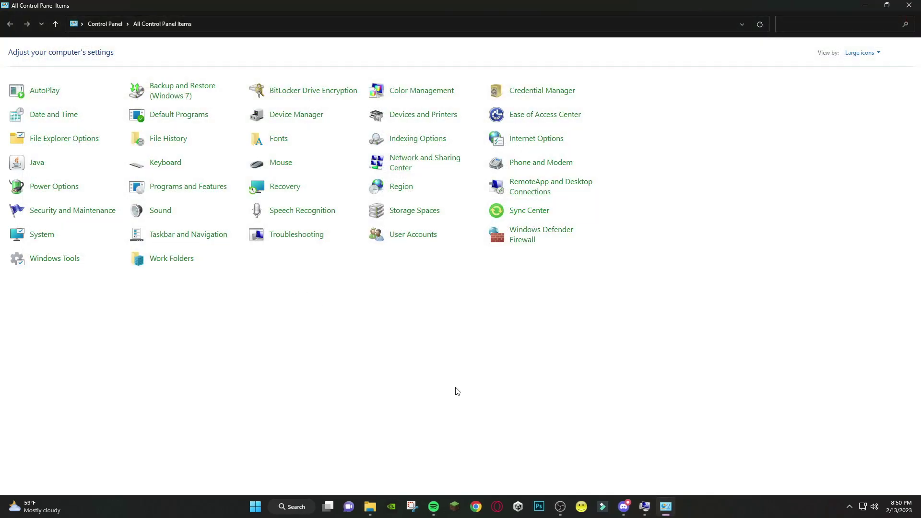
Bring back the virtual memory dialog and open Calculator beside it.
left_click(650, 508)
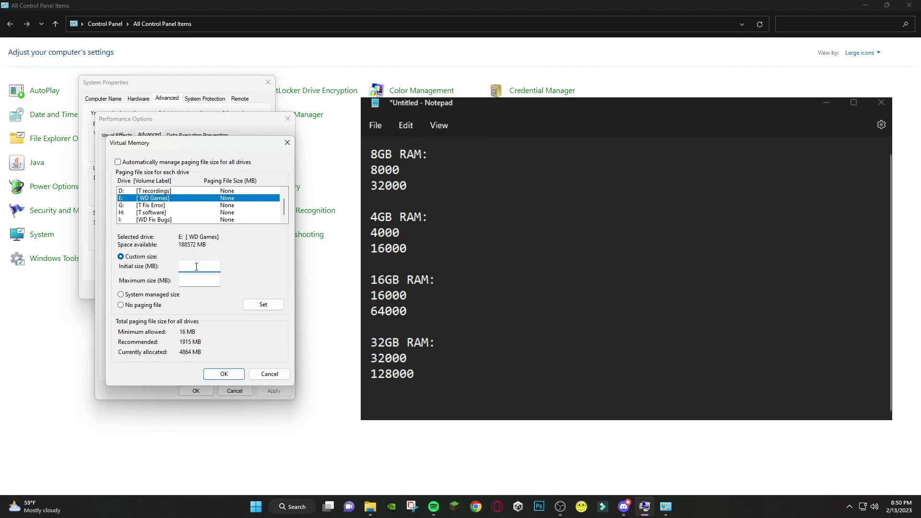
type("8000")
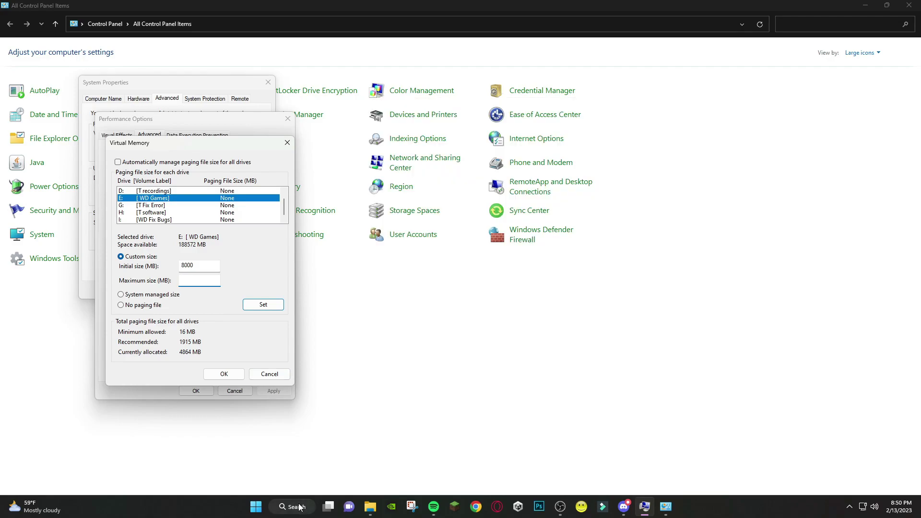
left_click(299, 507)
type("calculator")
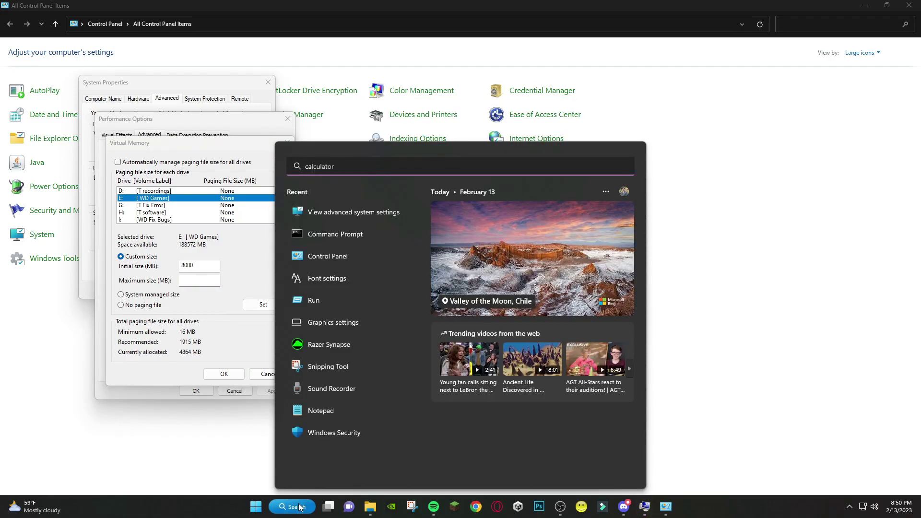
key("Return")
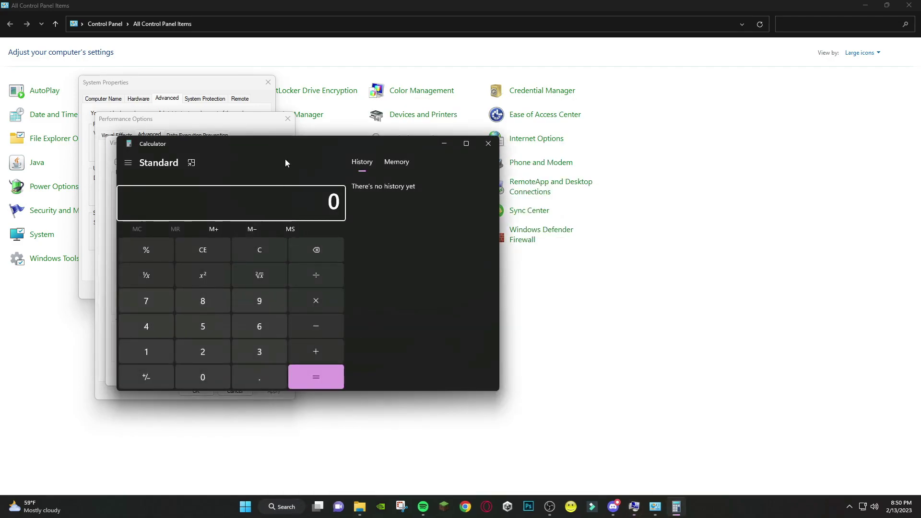
left_click_drag(285, 147, 529, 172)
Compute 8000 × 4 = 32,000 for the 32000 MB maximum size, then close Calculator.
left_click(449, 337)
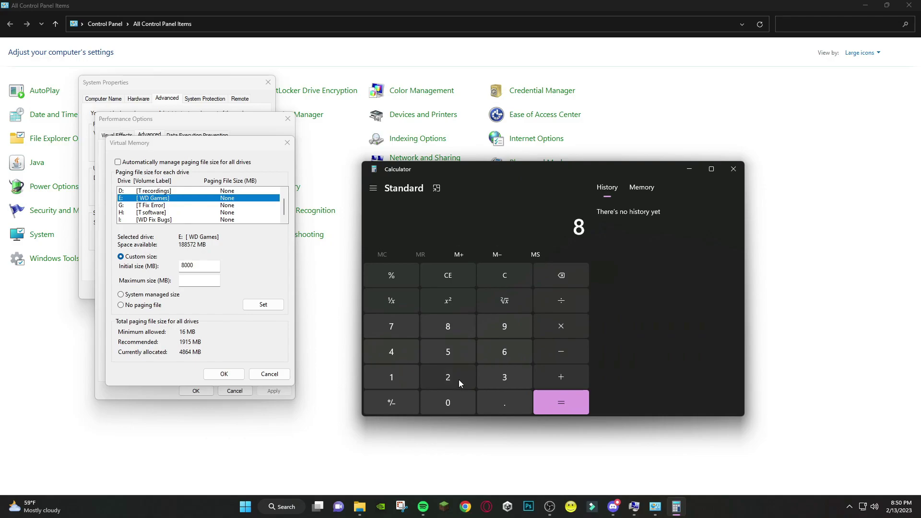
left_click(458, 400)
double_click(459, 400)
left_click(570, 329)
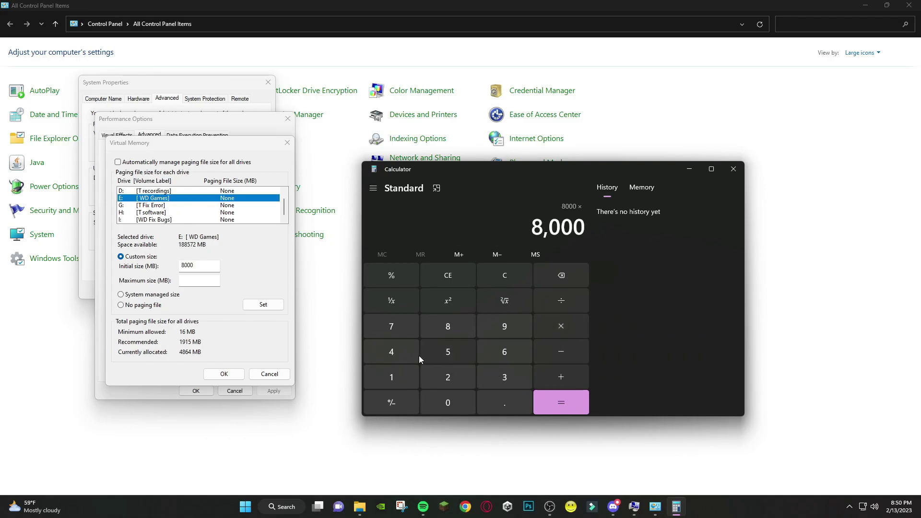
left_click(415, 354)
left_click(562, 398)
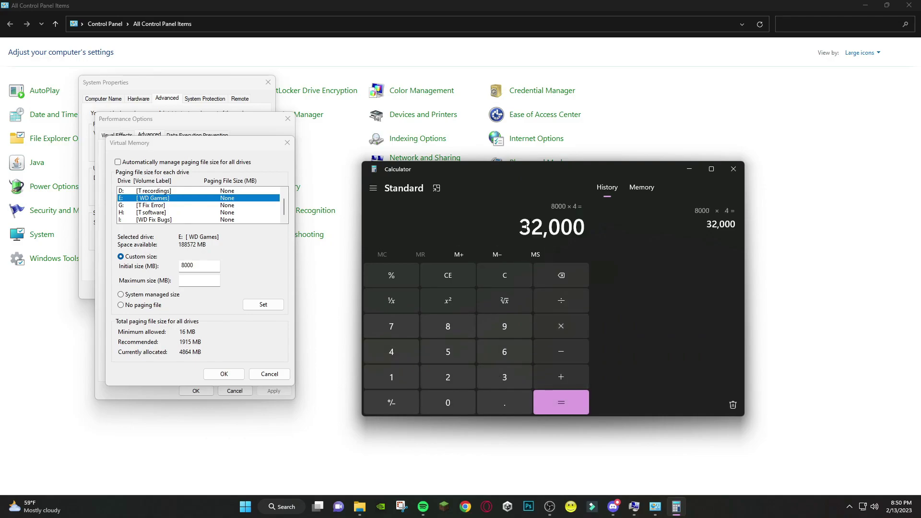
left_click(197, 278)
type("32000")
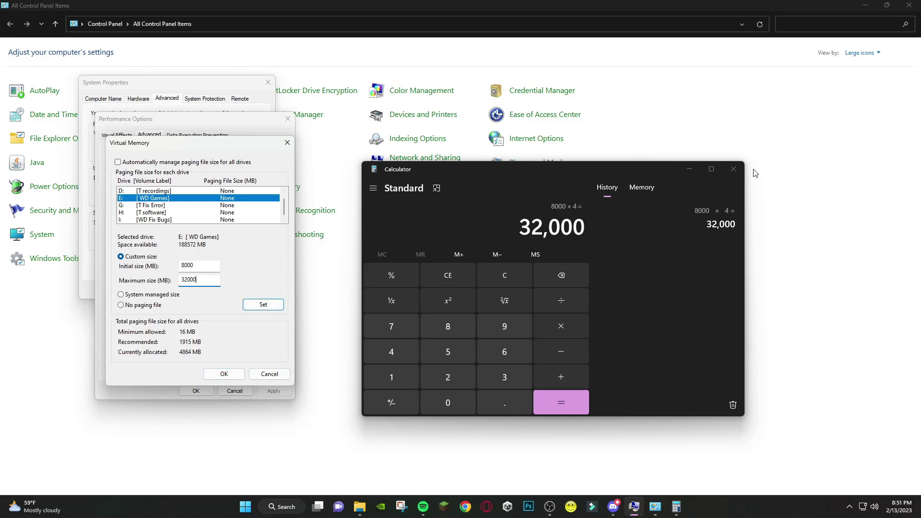
left_click(734, 171)
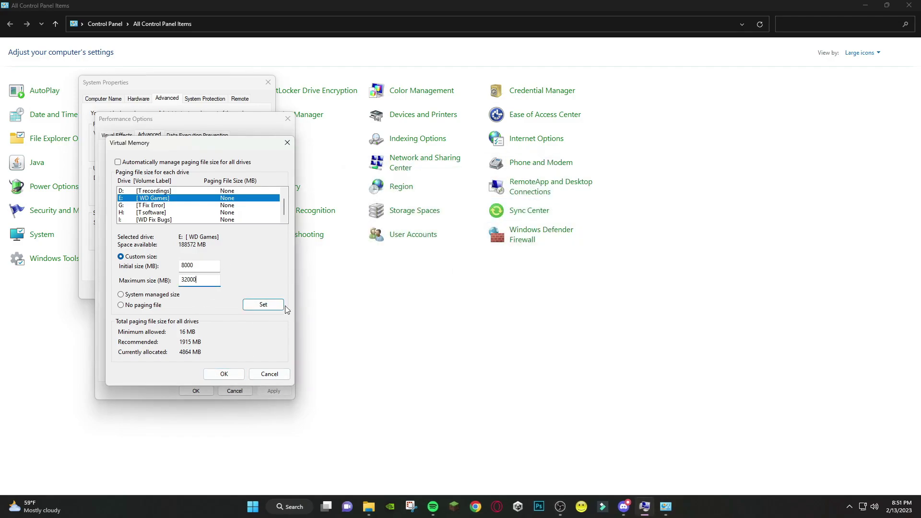
Cancel the Virtual Memory dialog and open the Timer Resolution folder.
left_click(266, 375)
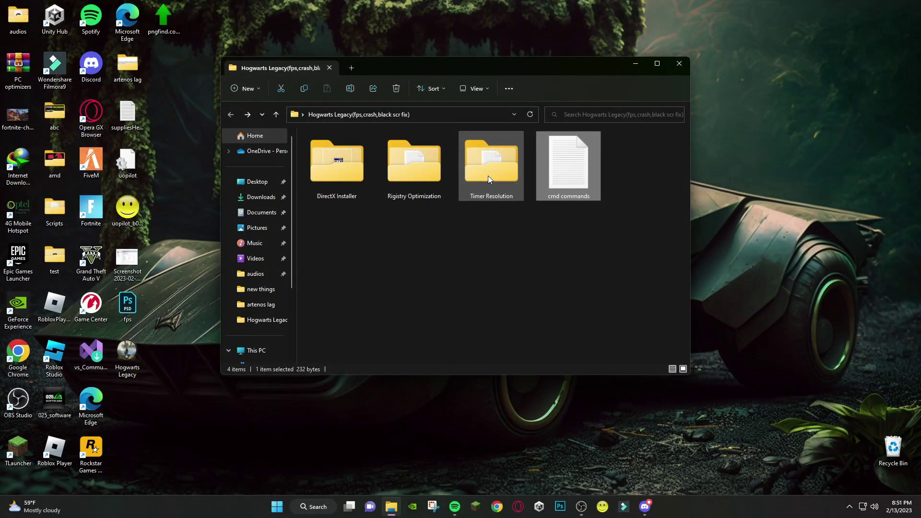
double_click(489, 176)
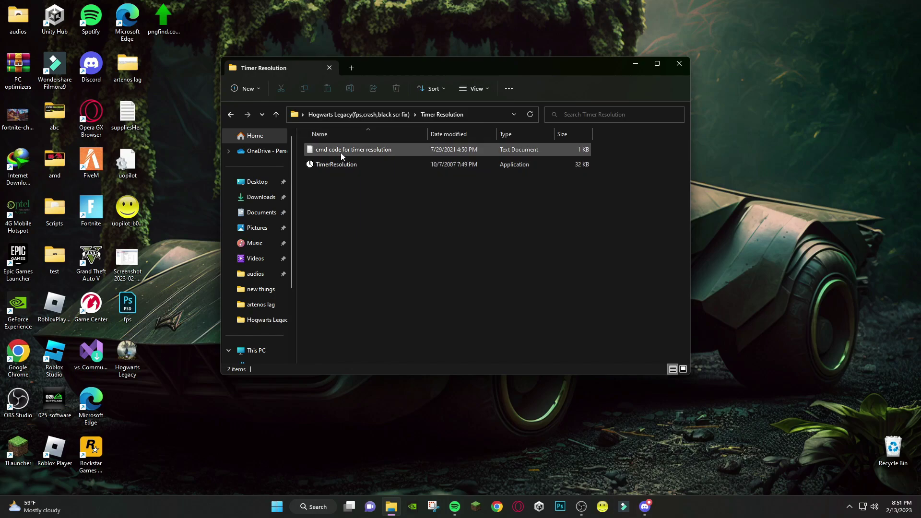
Copy the three bcdedit lines from the cmd code file and run them as administrator.
double_click(341, 151)
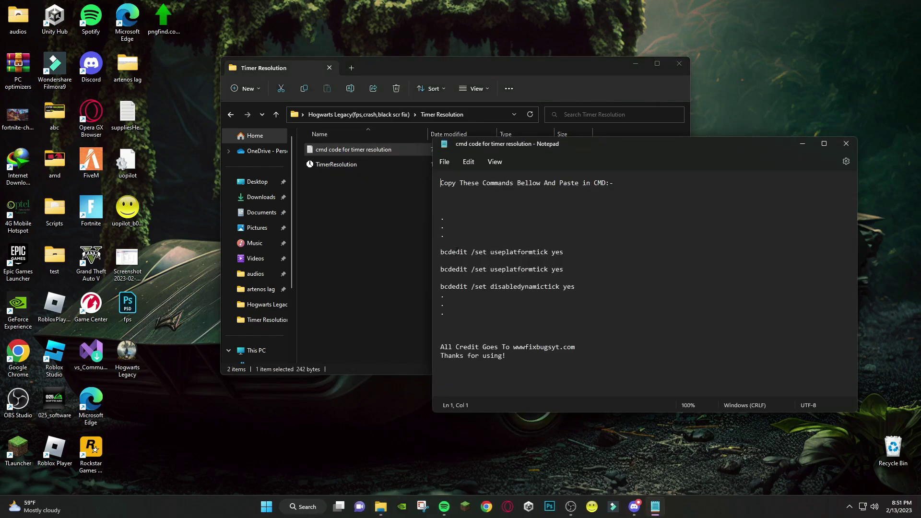
left_click_drag(439, 252, 589, 290)
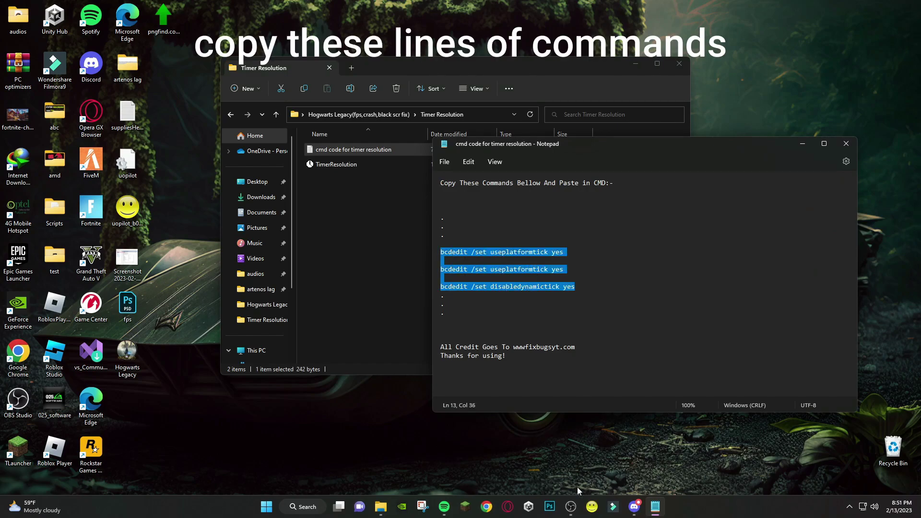
left_click(303, 507)
type("cmd")
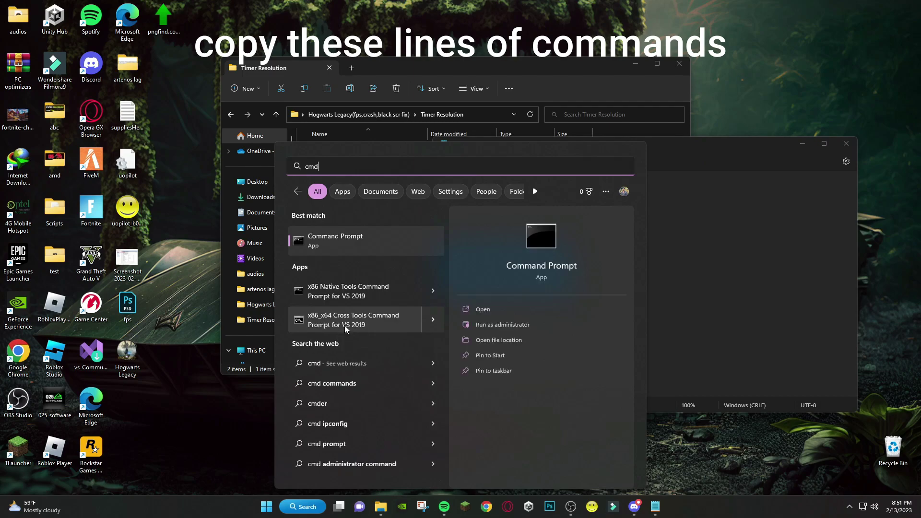
left_click(481, 325)
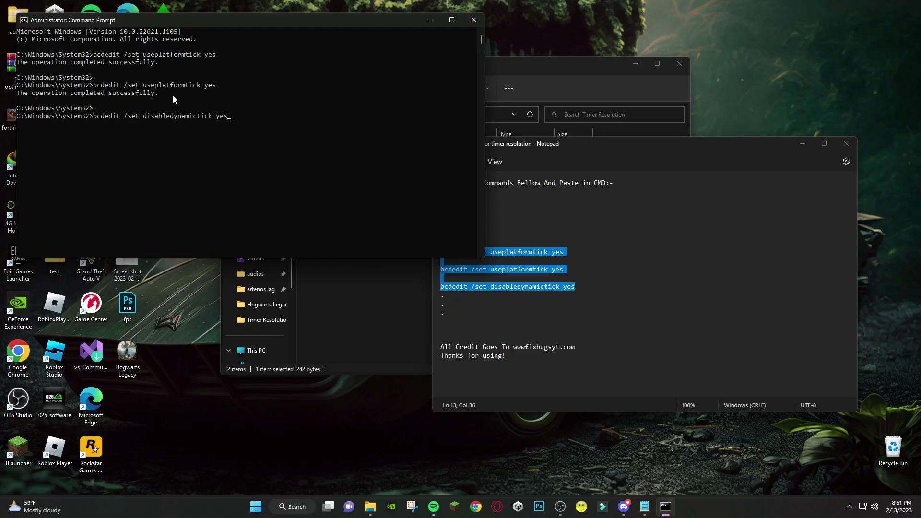
key("Return")
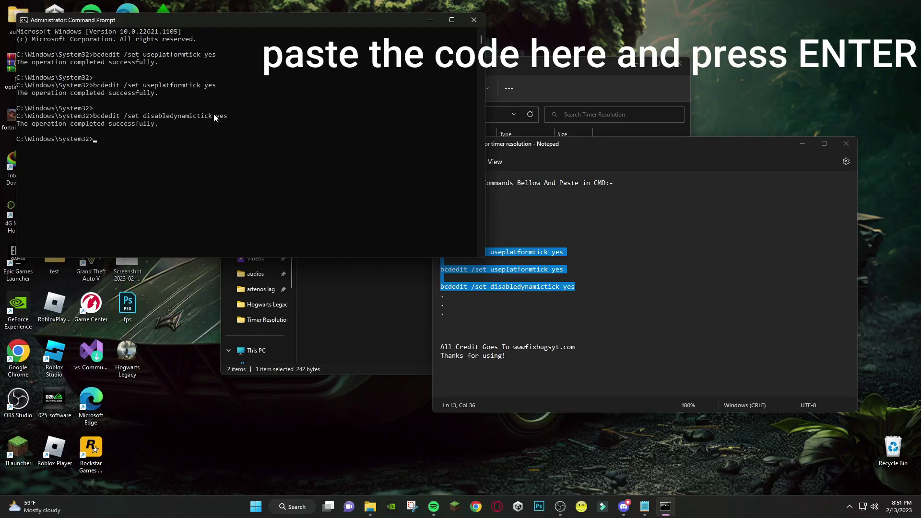
Close Command Prompt and Notepad, set TimerResolution to maximum 0.500 ms, and minimize it.
left_click(474, 20)
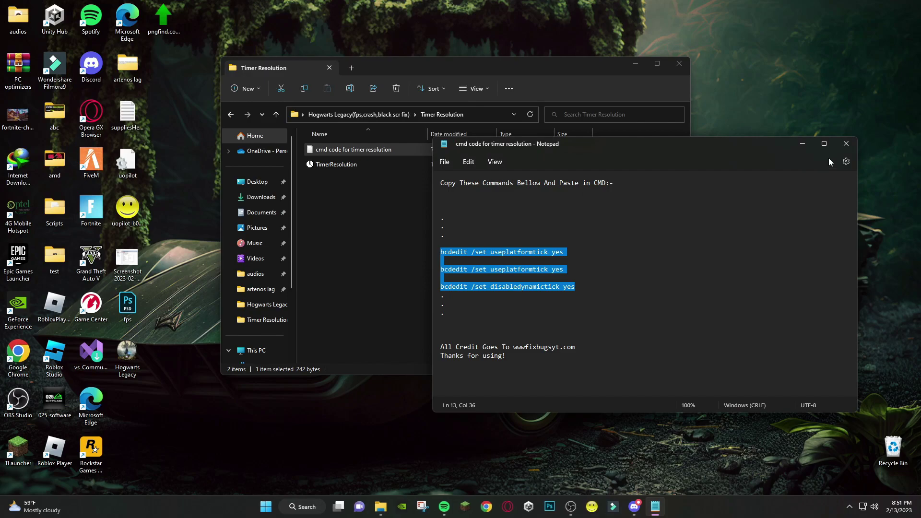
left_click(845, 143)
left_click(331, 165)
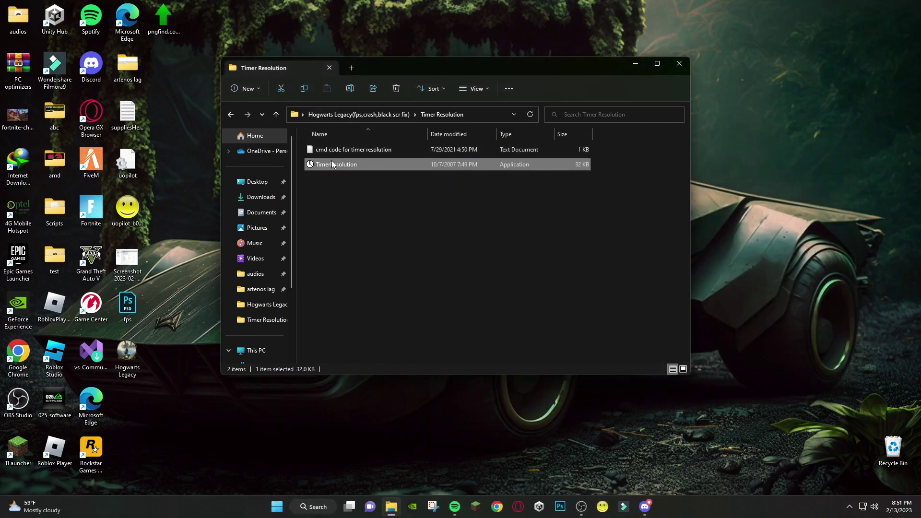
double_click(332, 166)
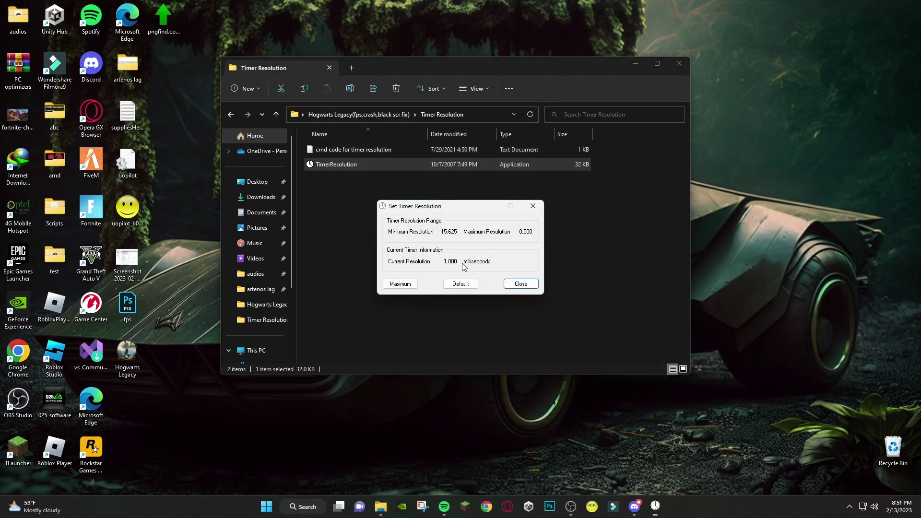
left_click(402, 284)
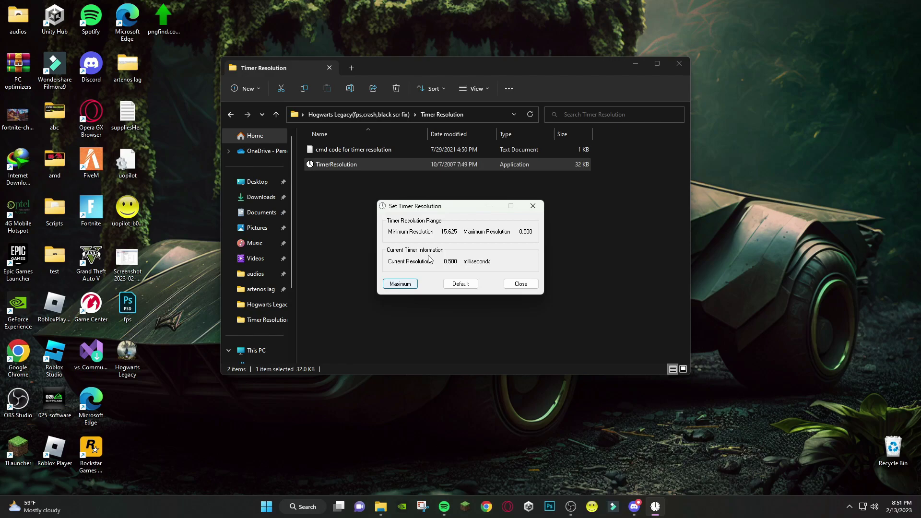
left_click(489, 206)
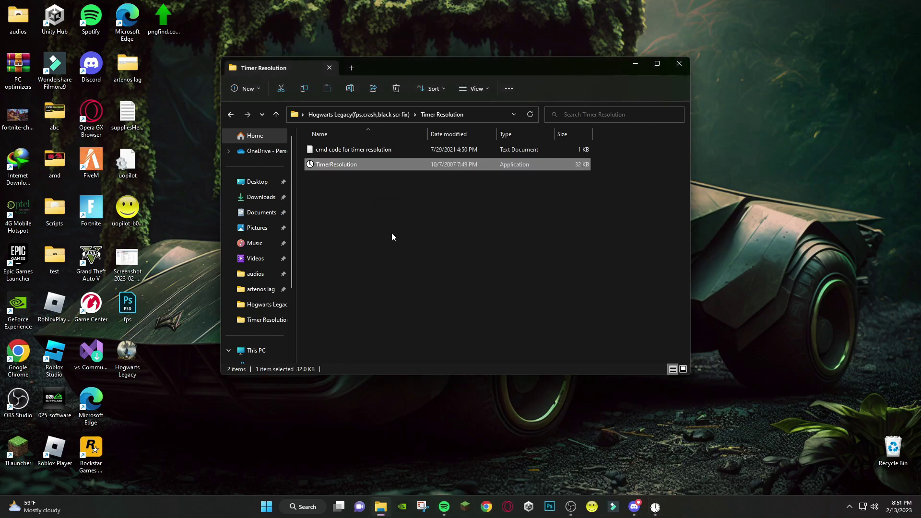
Minimize the Timer Resolution folder window and refresh the desktop from its right-click menu.
left_click(634, 64)
right_click(611, 139)
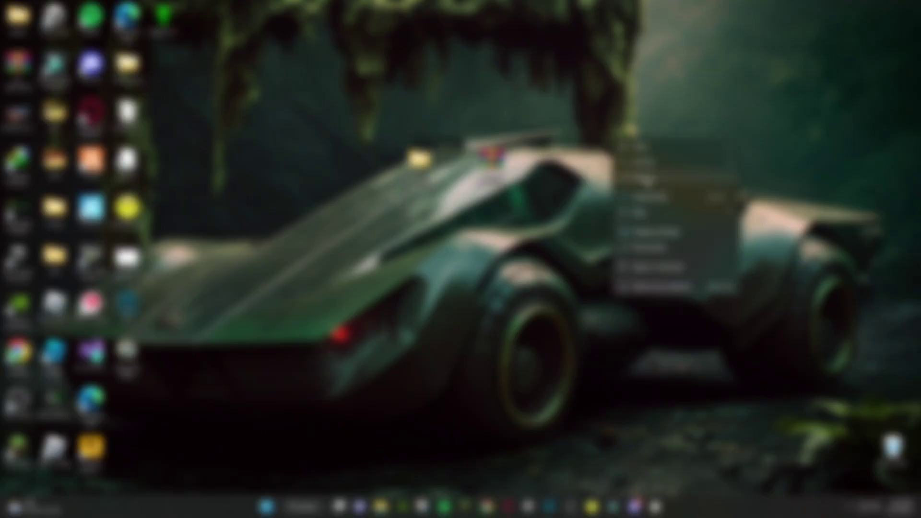
left_click(641, 180)
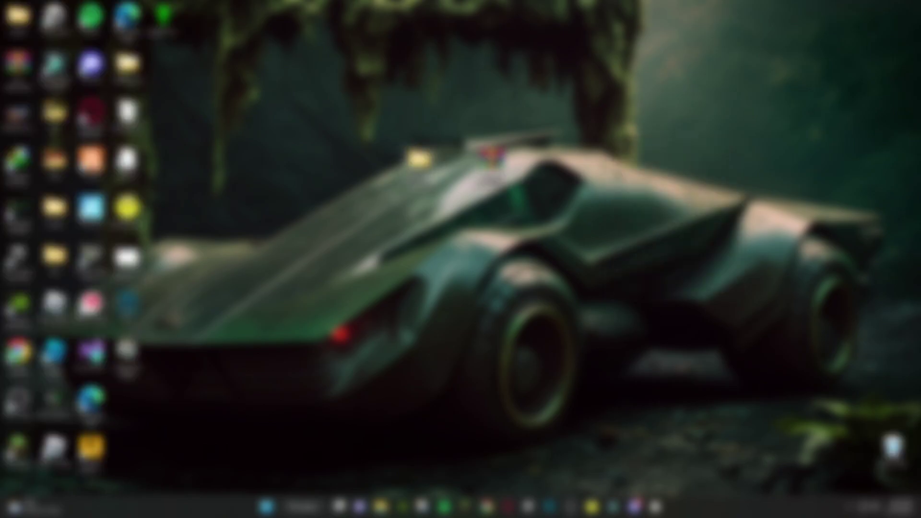